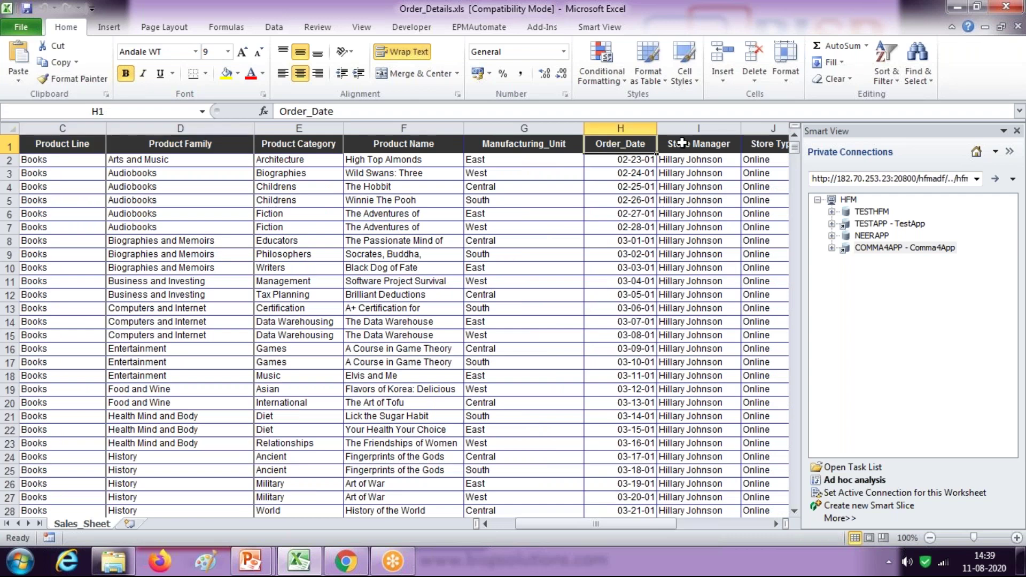
Review the remaining header columns of the sales order sheet, from Store Manager and Store Type through Sales, Operating Expense, Shipping_Cost and Time.
drag(681, 144, 764, 145)
drag(594, 526, 641, 525)
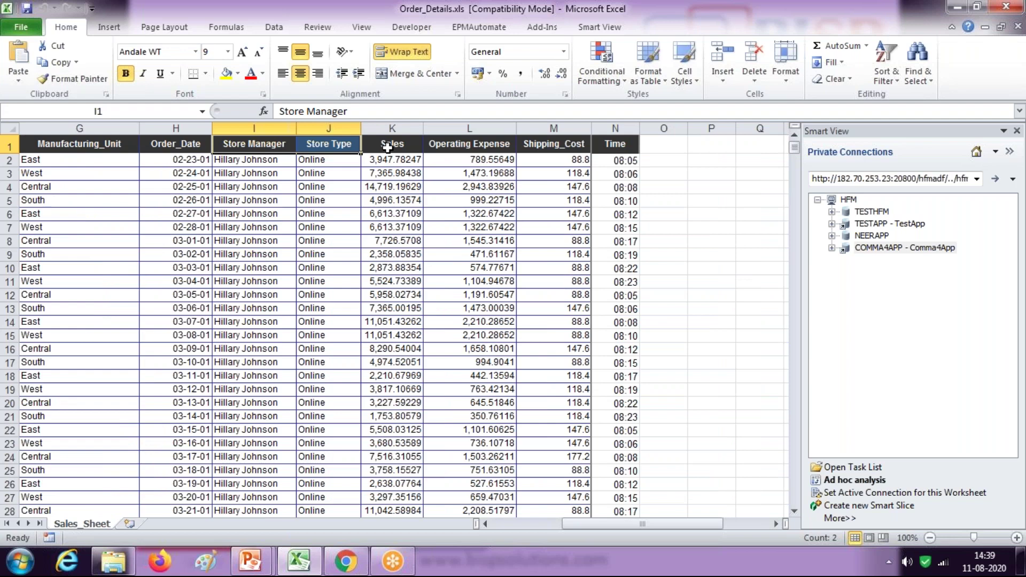
drag(388, 148, 393, 281)
click(259, 146)
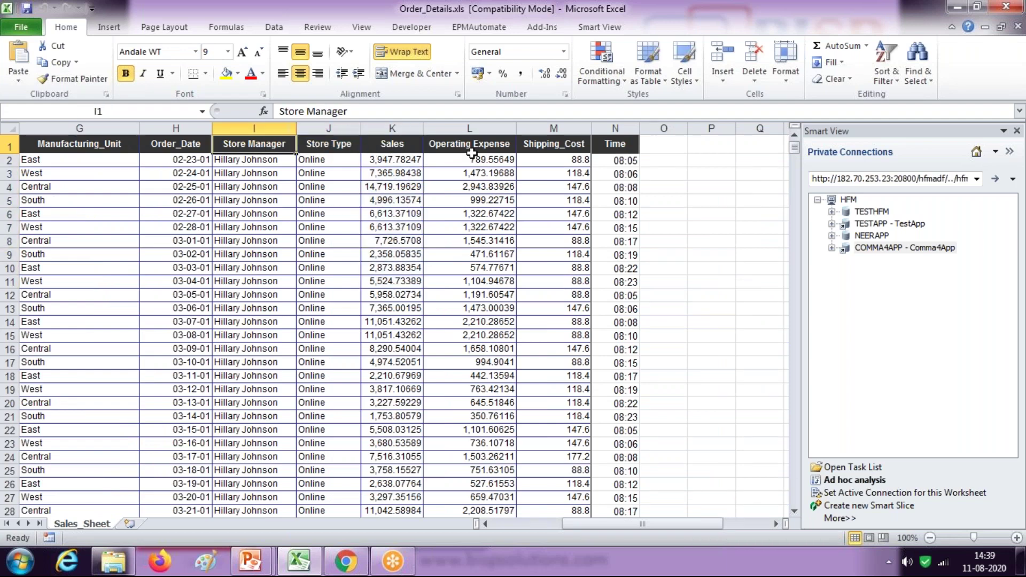
drag(616, 145, 389, 144)
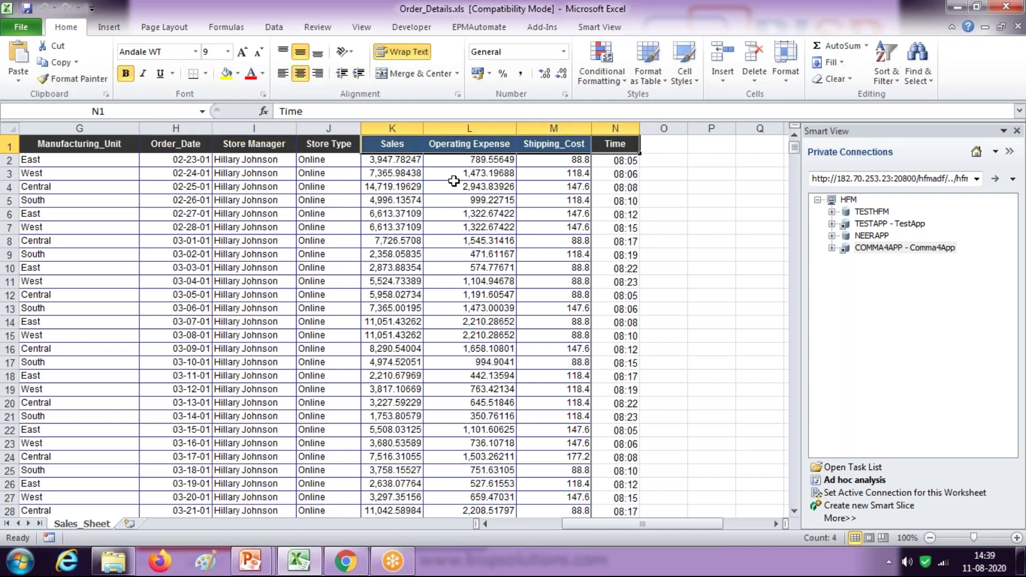
click(546, 152)
click(241, 144)
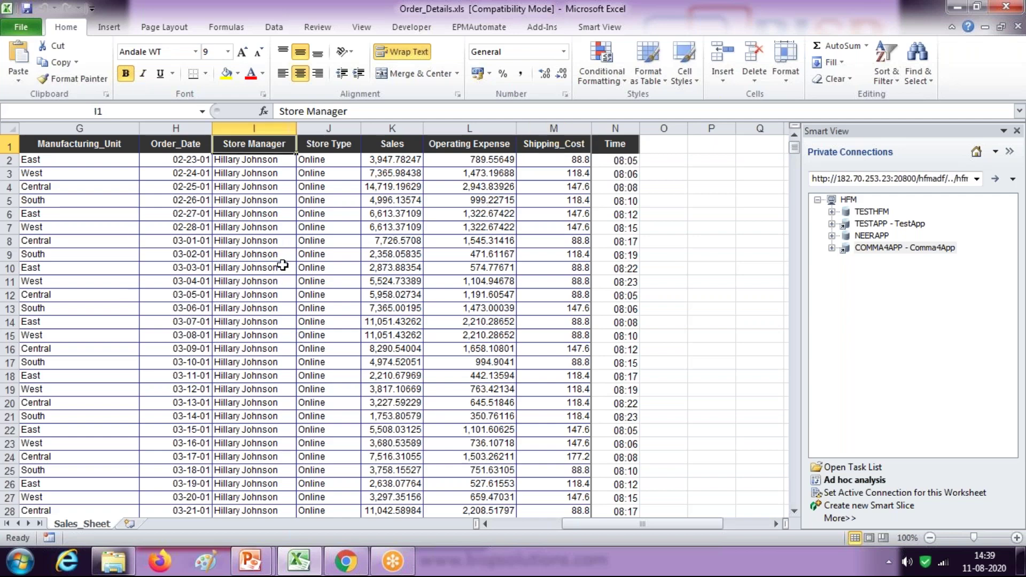
Switch to Oracle Analytics in Chrome and start creating a new data set.
click(346, 561)
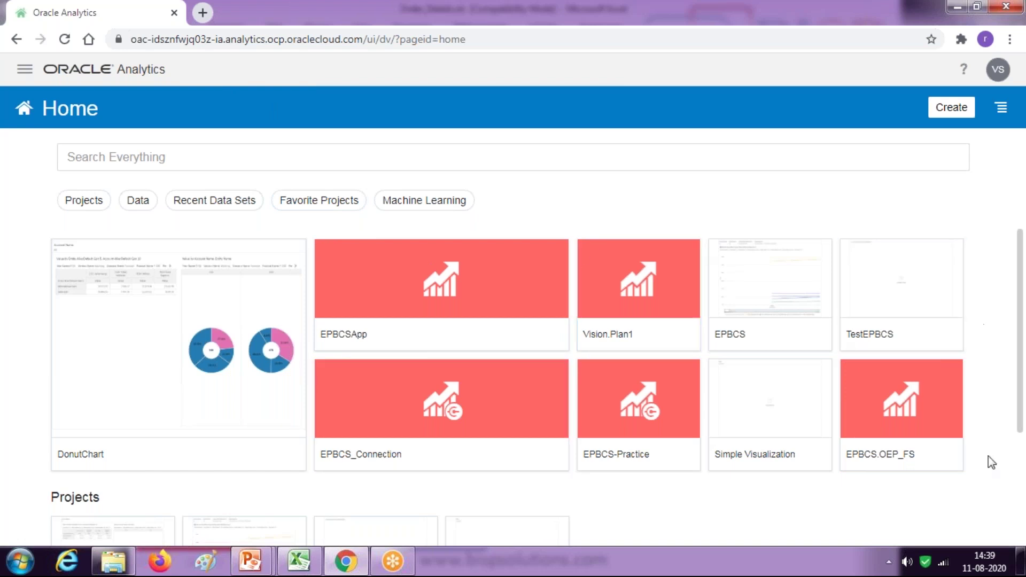
click(962, 115)
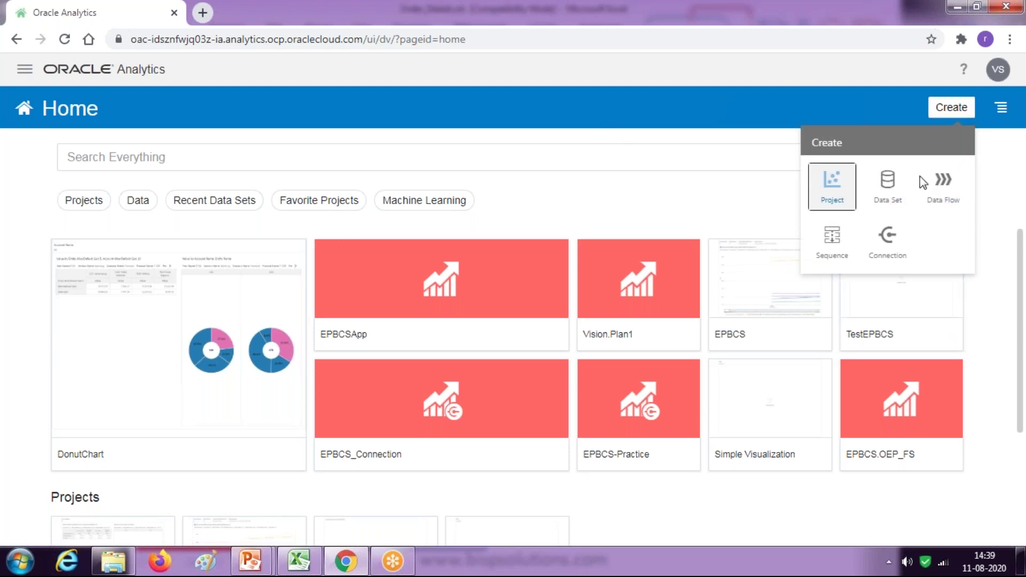
click(893, 184)
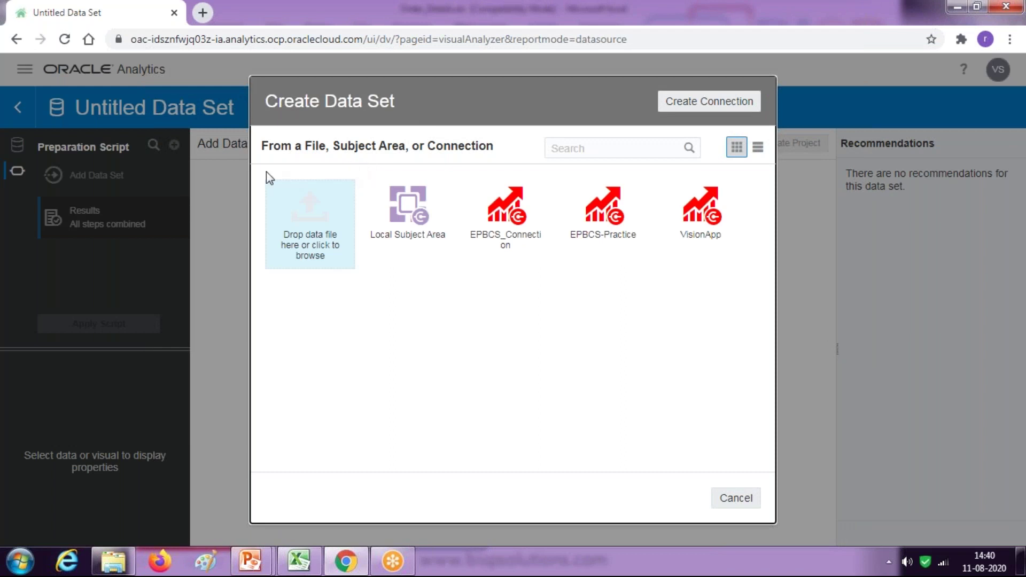
Load Order_Details.xls from the Class1 folder into the new data set and set its description to "Sales Order Processing".
click(315, 242)
click(128, 553)
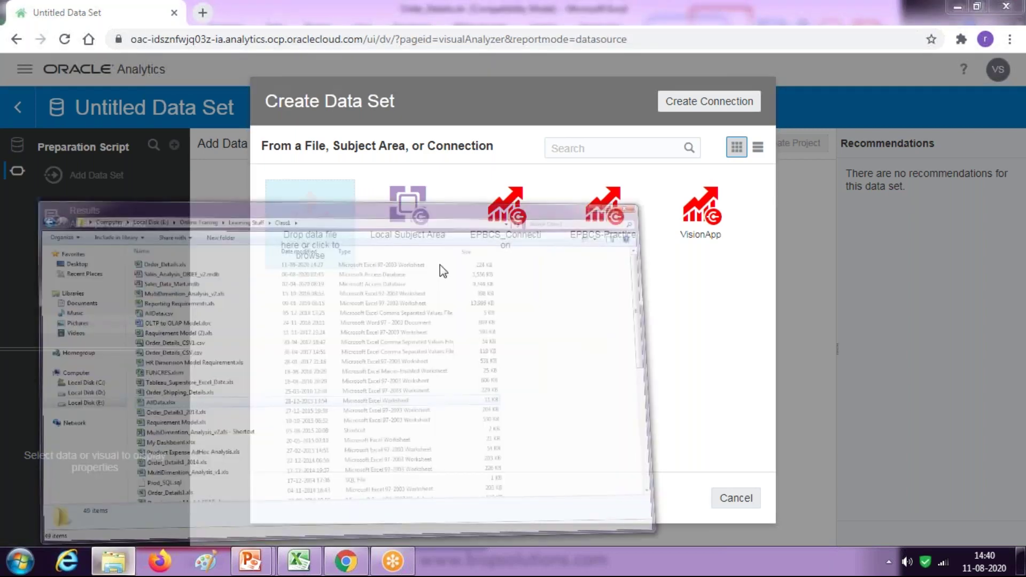
drag(218, 22, 767, 78)
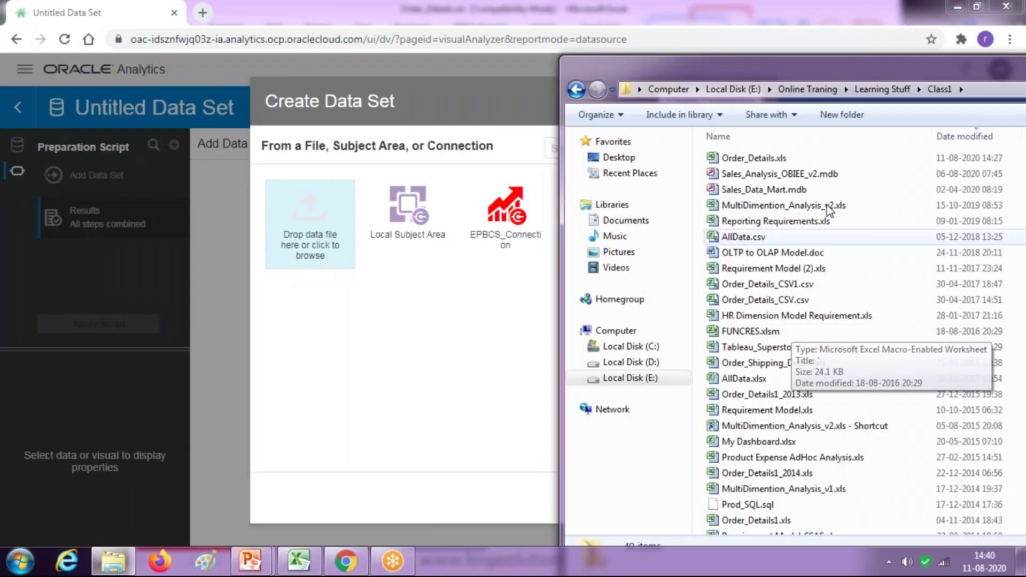
drag(733, 158, 307, 220)
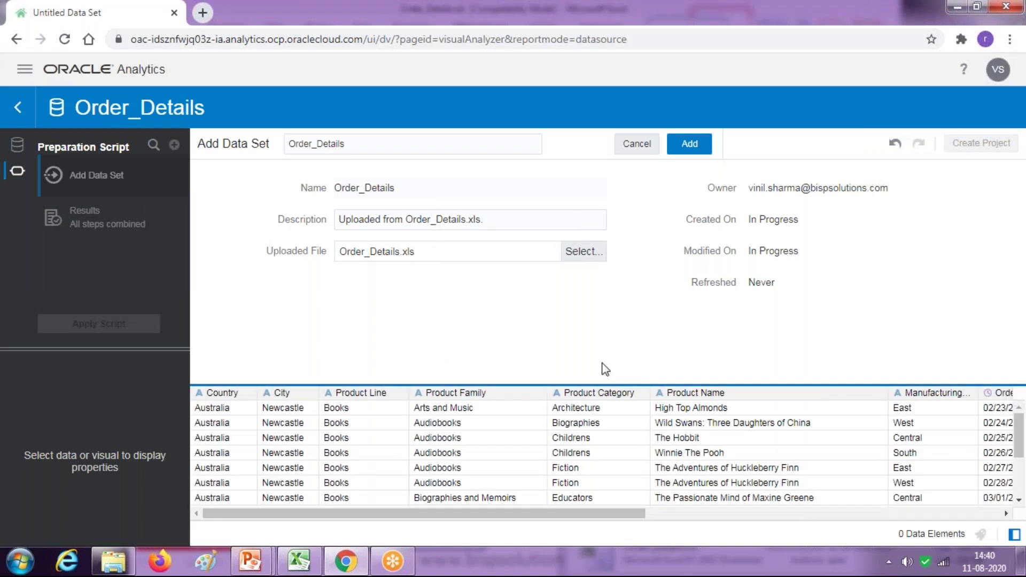
drag(529, 219, 196, 224)
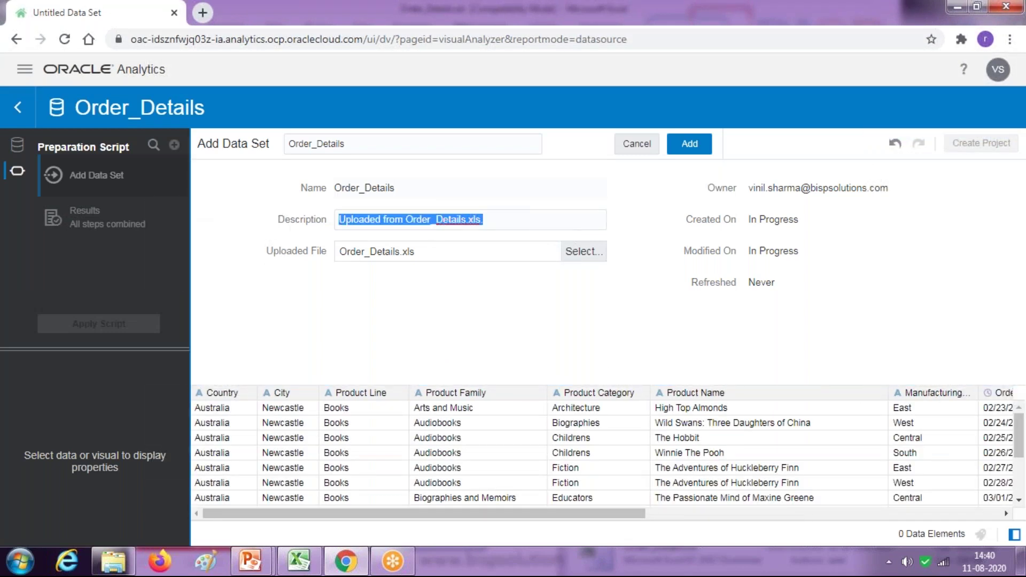
text(Sales Order Processing)
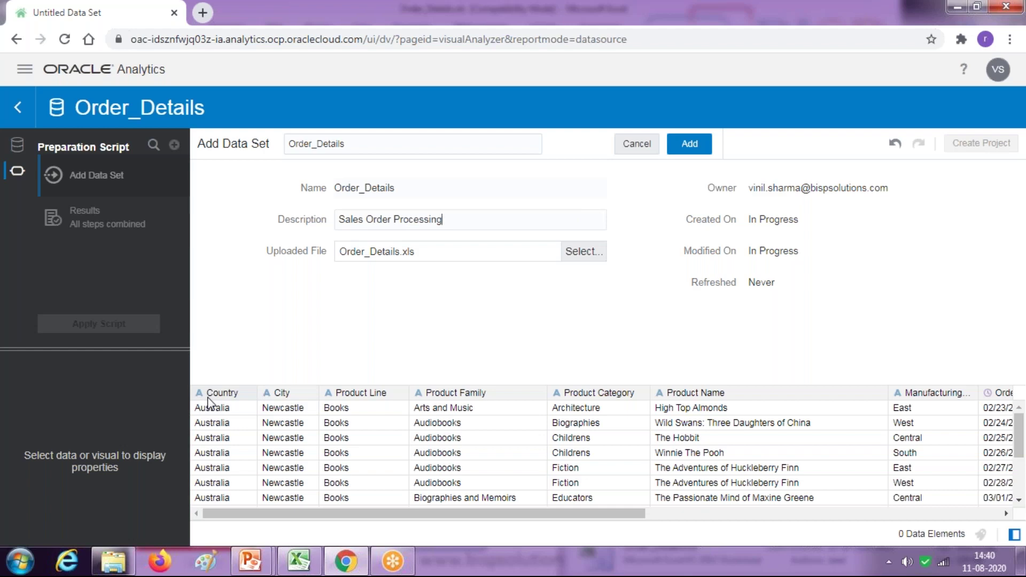
Examine the data preview and the column properties of Country, City and the product columns, including Country's aggregation options.
drag(476, 514, 830, 515)
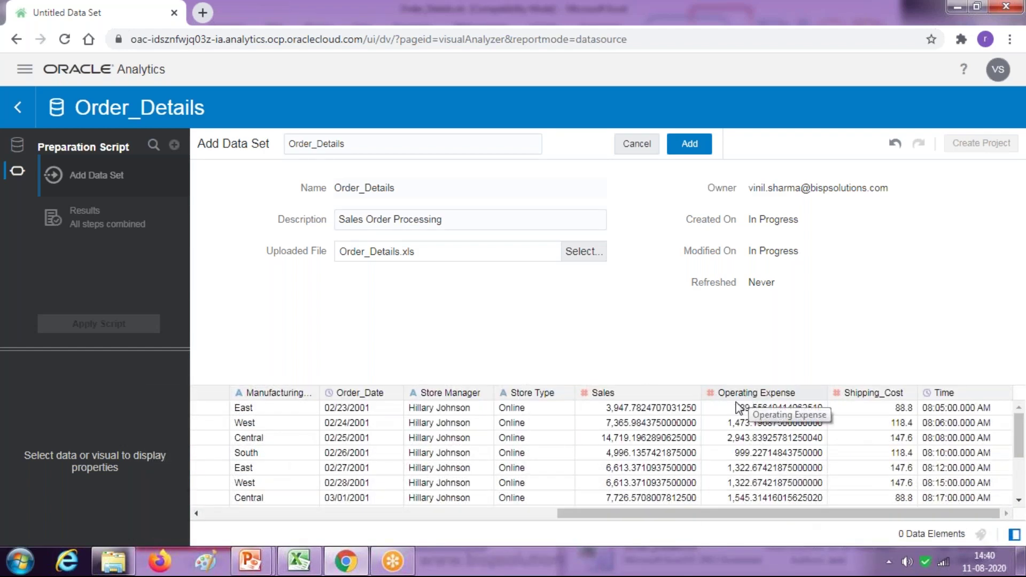
drag(663, 513, 242, 527)
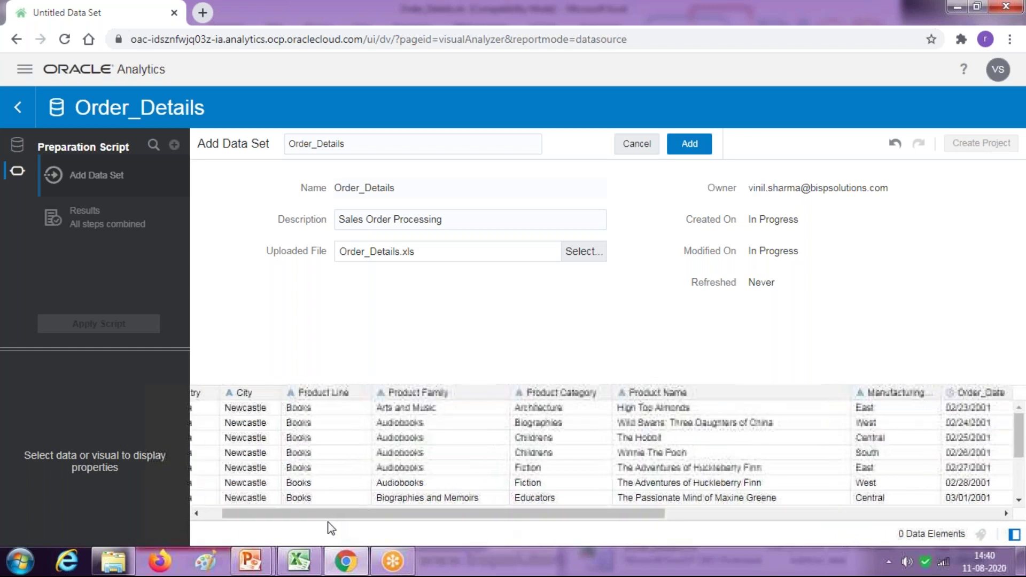
drag(364, 523, 270, 518)
click(223, 397)
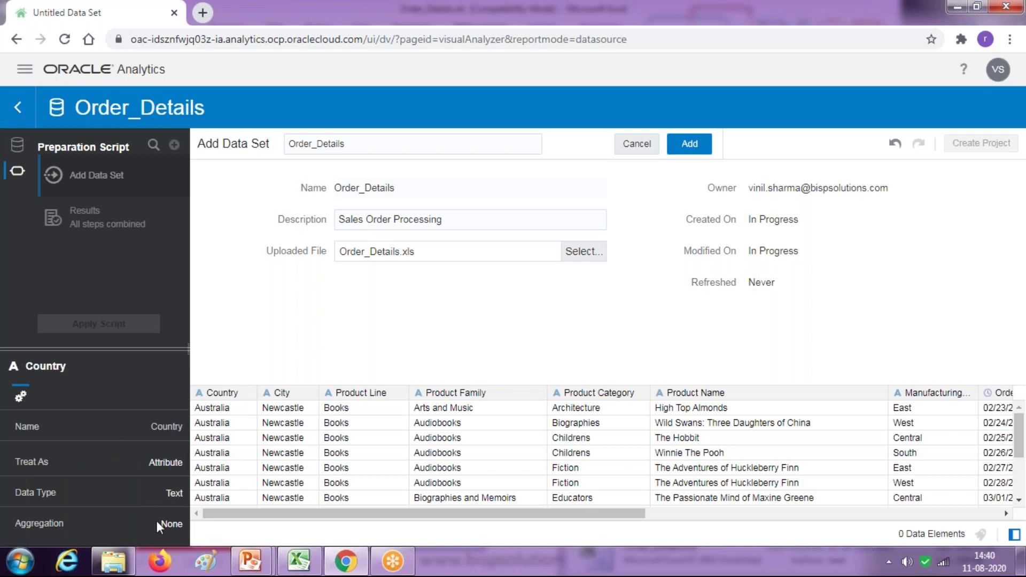
click(170, 525)
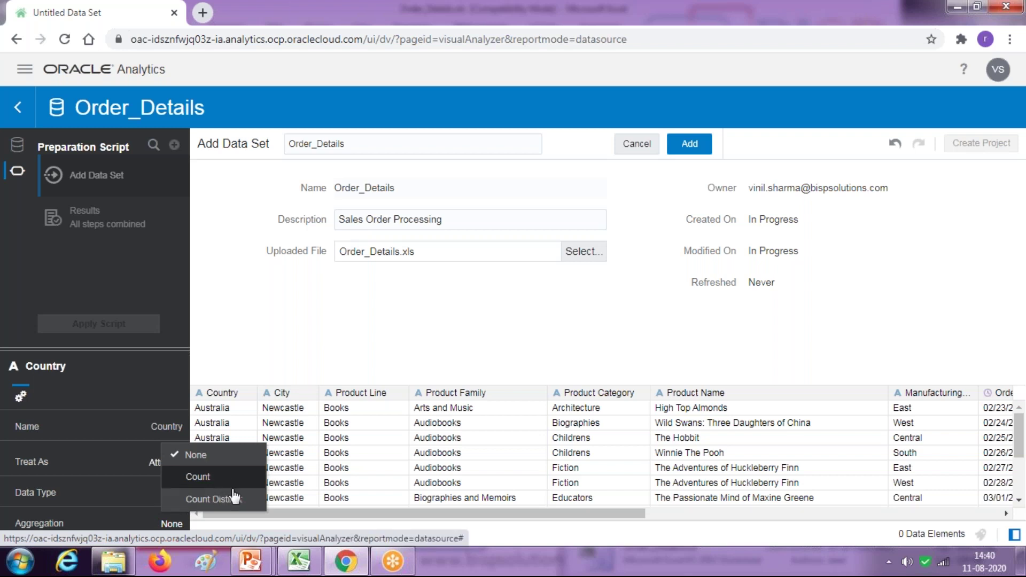
click(291, 397)
click(377, 399)
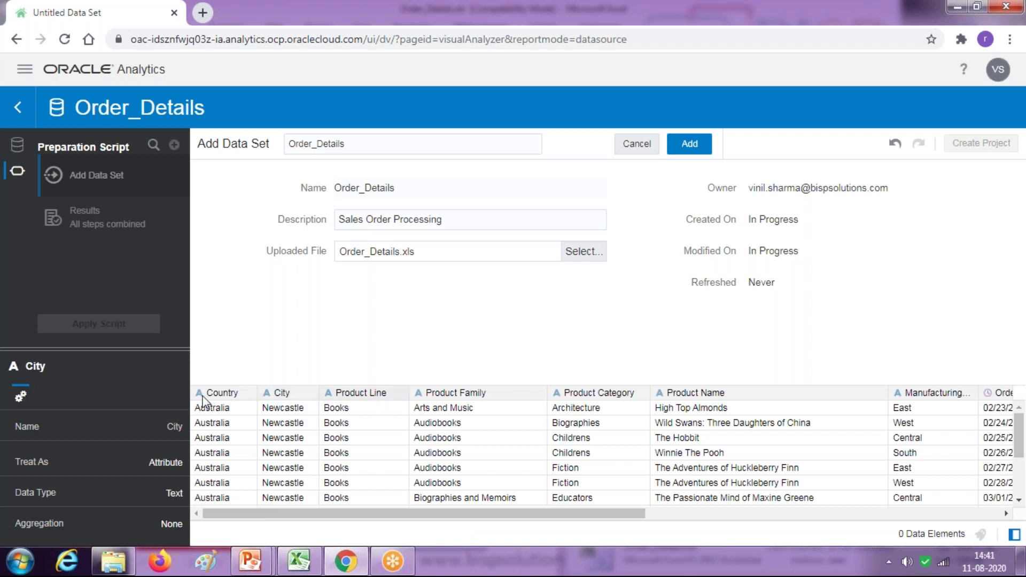
click(573, 400)
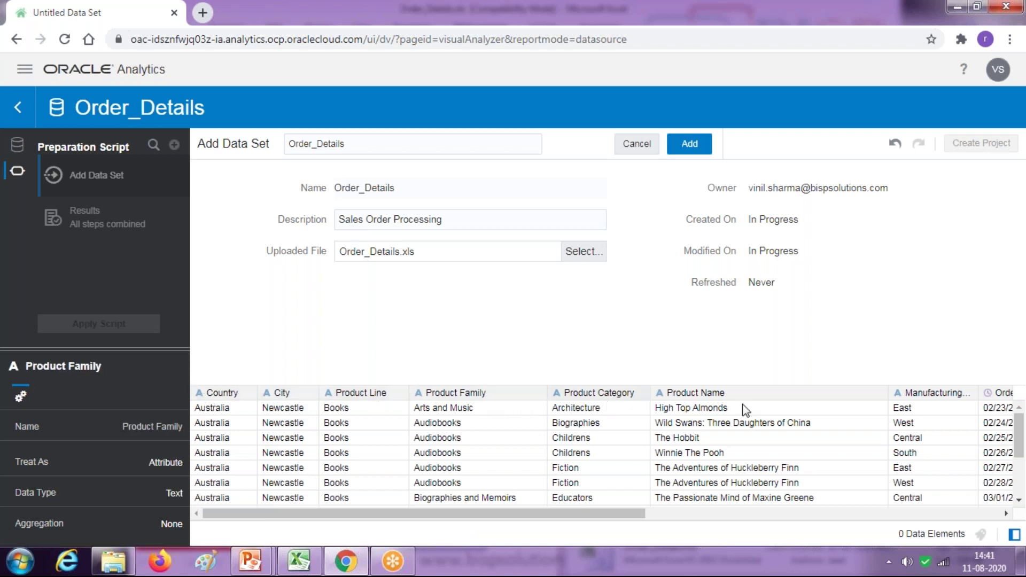
Inspect the Order_Date column's data type, aggregation options and date format settings.
drag(615, 517, 674, 518)
click(890, 395)
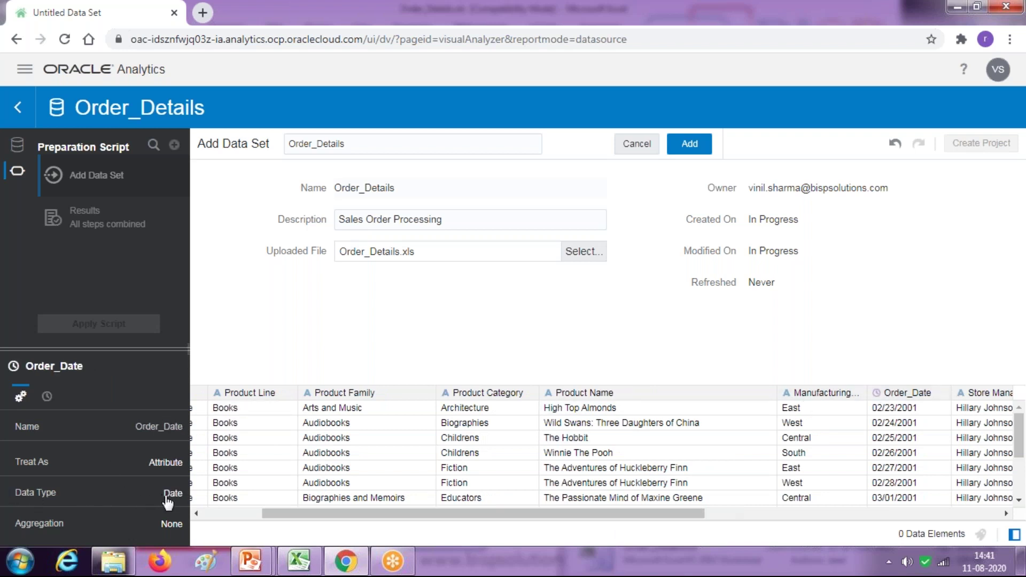
click(172, 526)
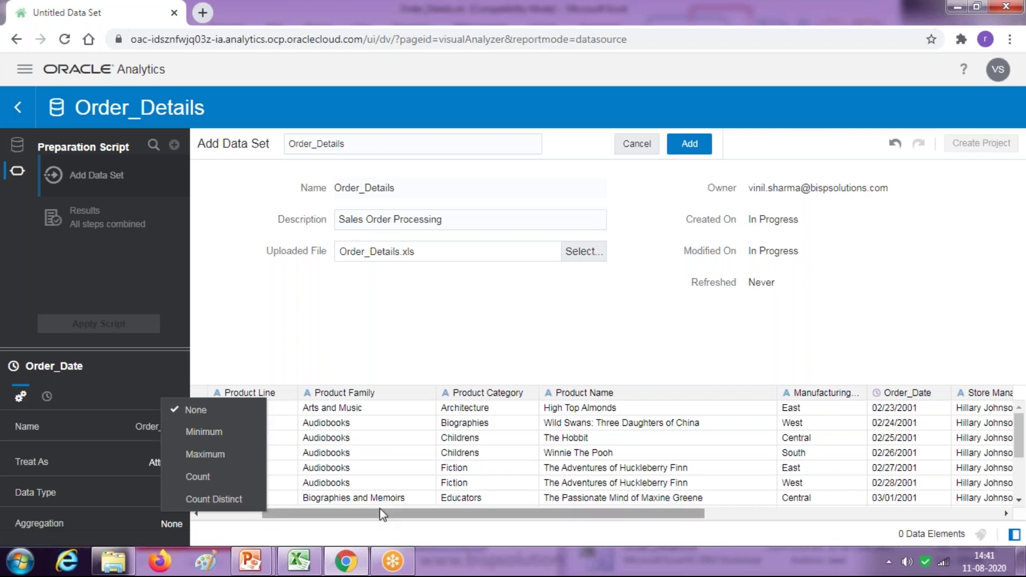
click(367, 521)
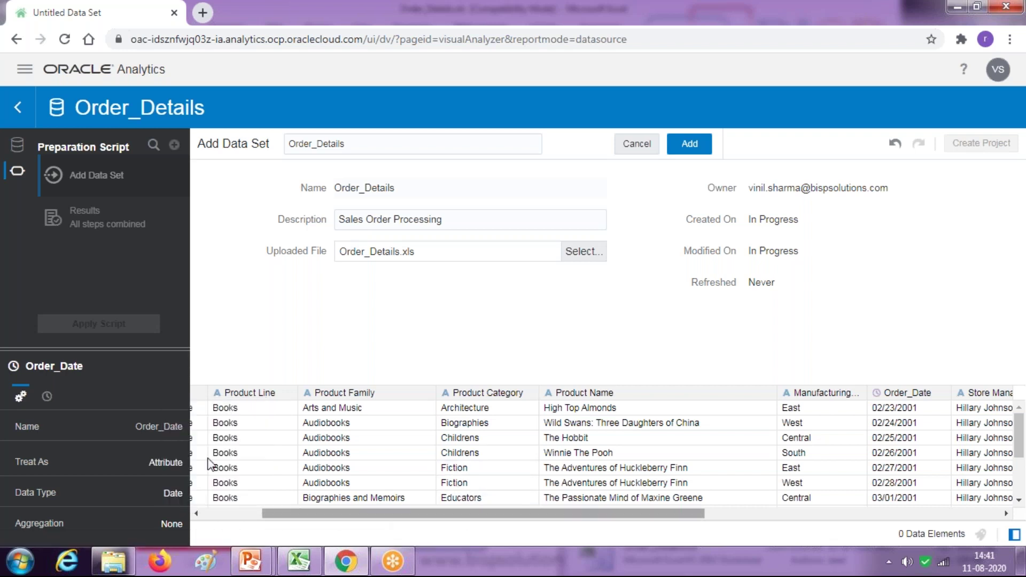
click(47, 396)
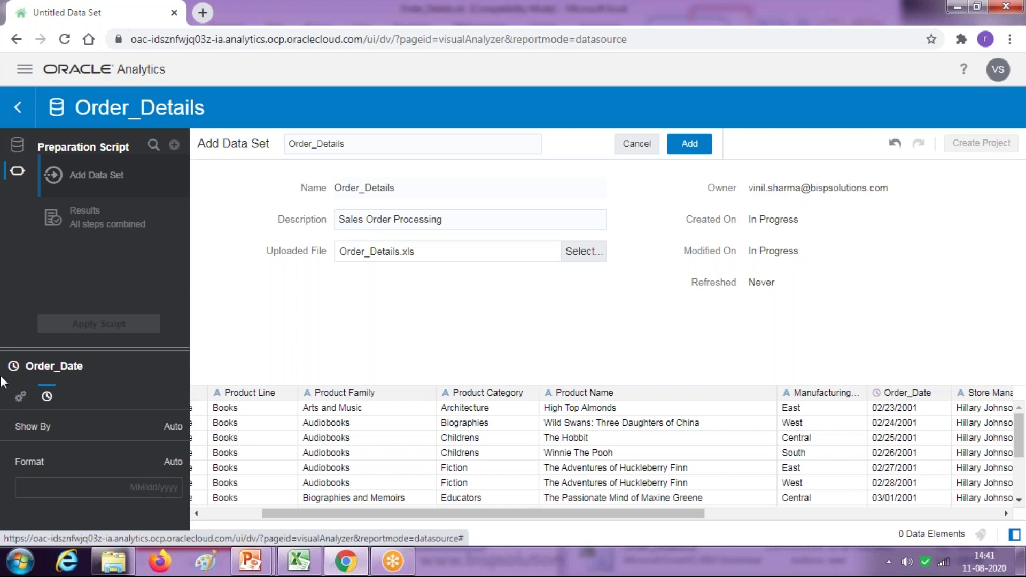
Format the Sales column as Currency and turn on abbreviation of its values.
drag(474, 515, 717, 516)
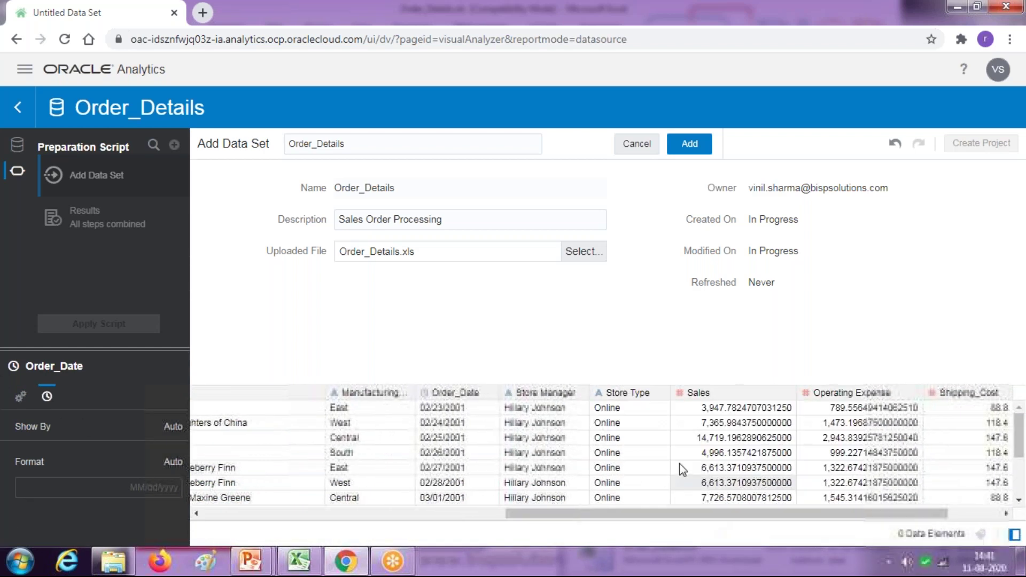
click(721, 400)
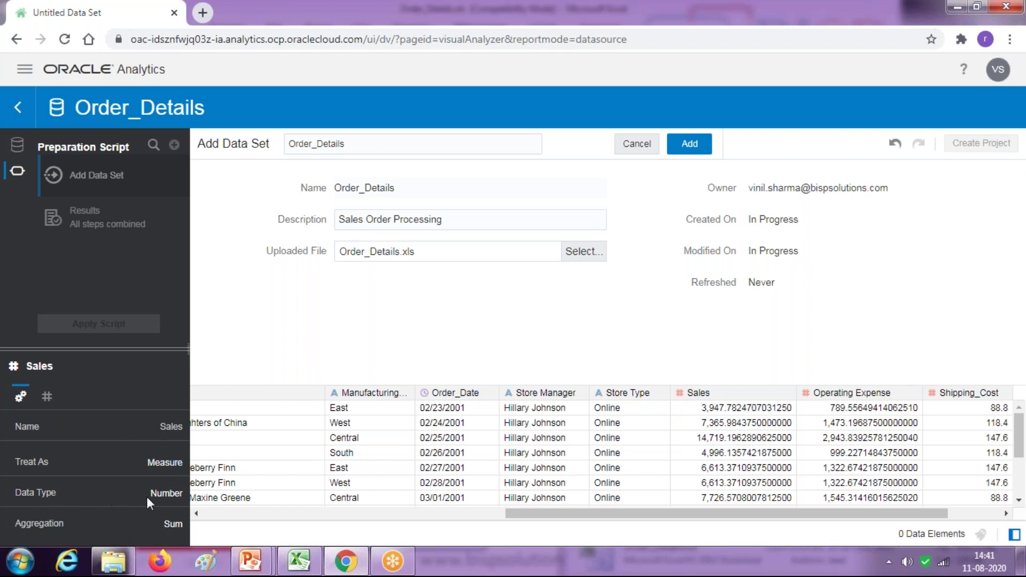
click(47, 398)
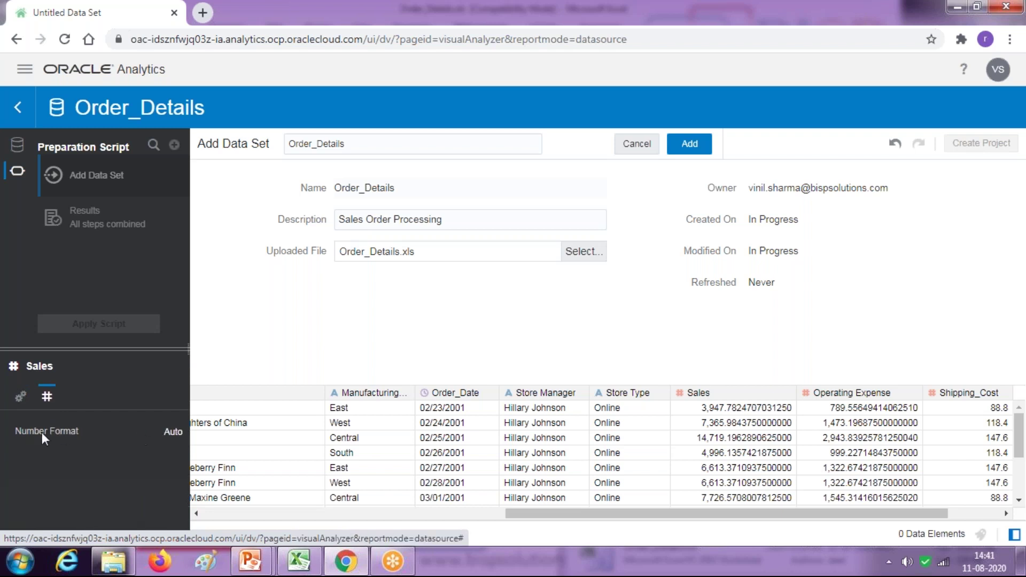
click(163, 436)
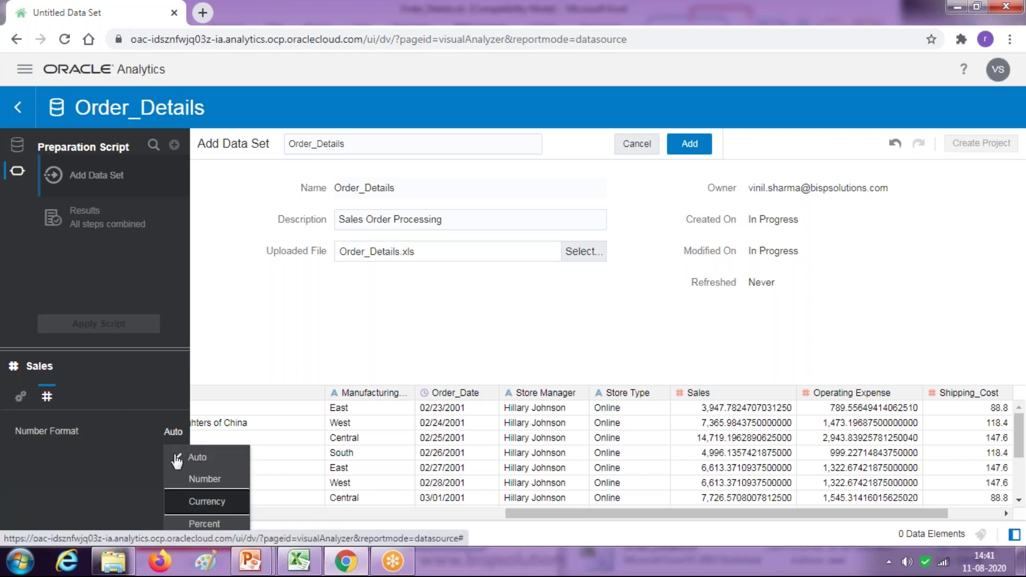
click(176, 499)
scroll(160, 470, down, 1)
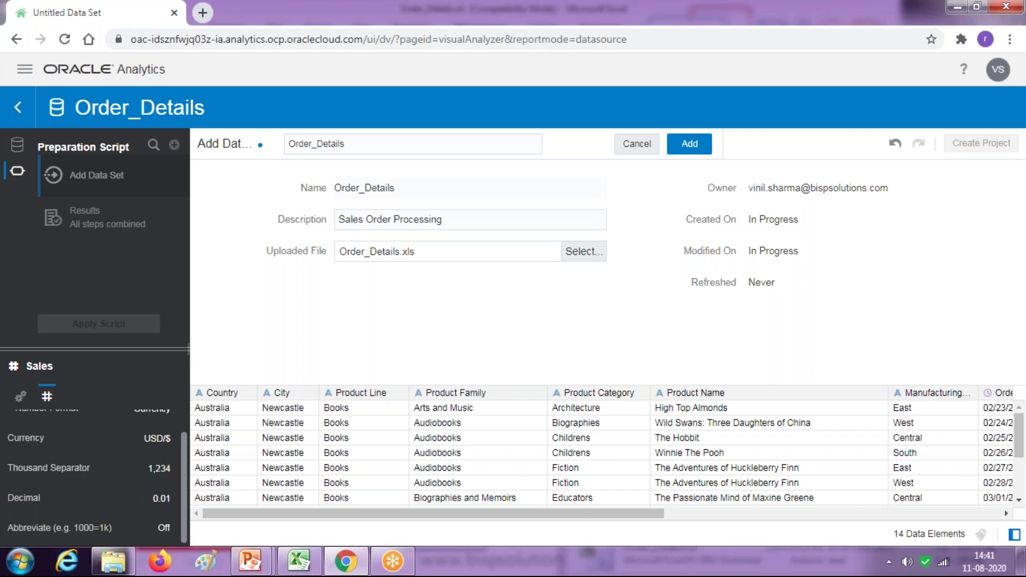
click(165, 529)
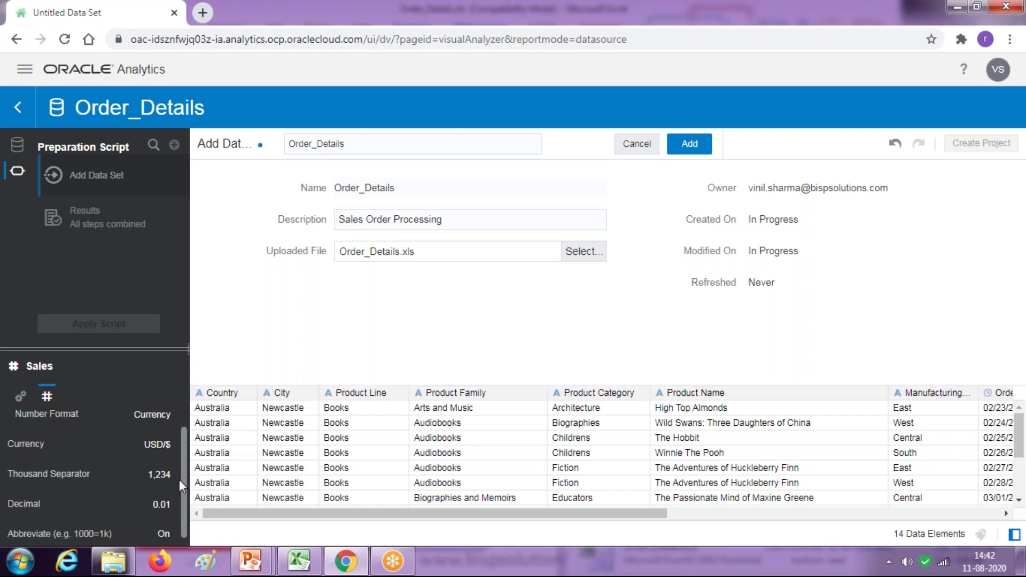
Check the Sales column's formatting in the preview and set the Operating Expense column's number format to Currency.
drag(465, 514, 802, 515)
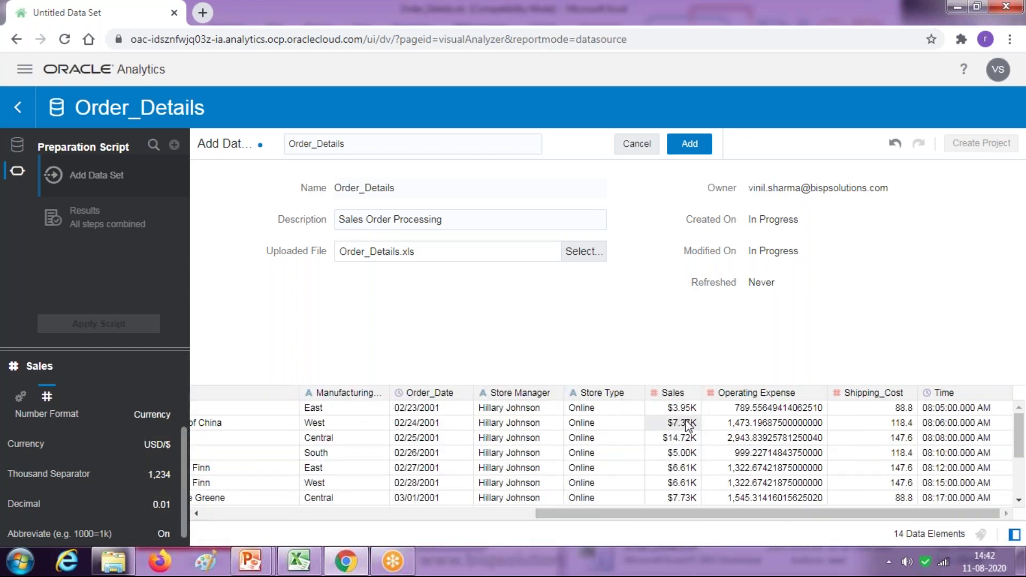
click(752, 398)
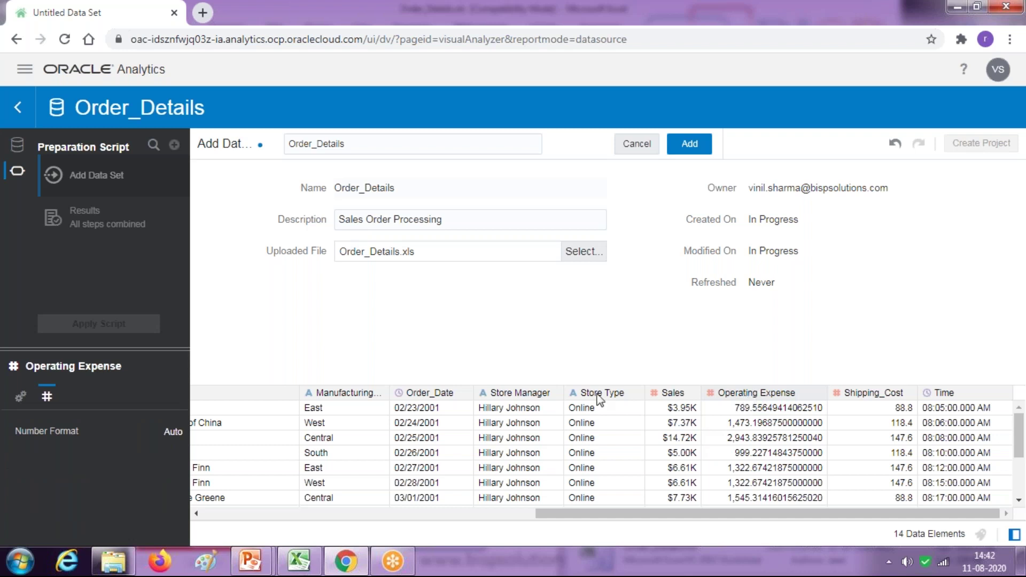
click(168, 438)
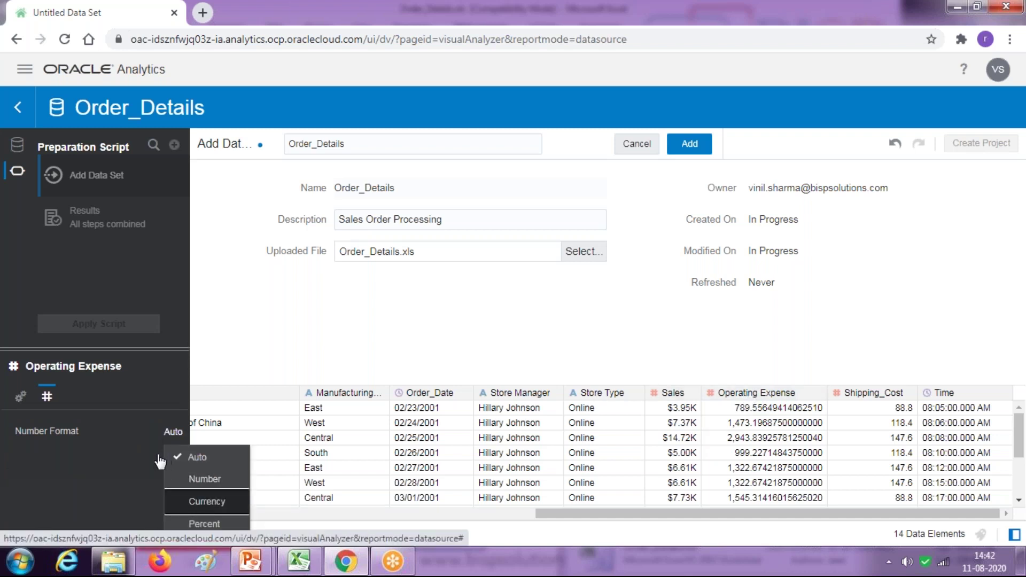
click(177, 502)
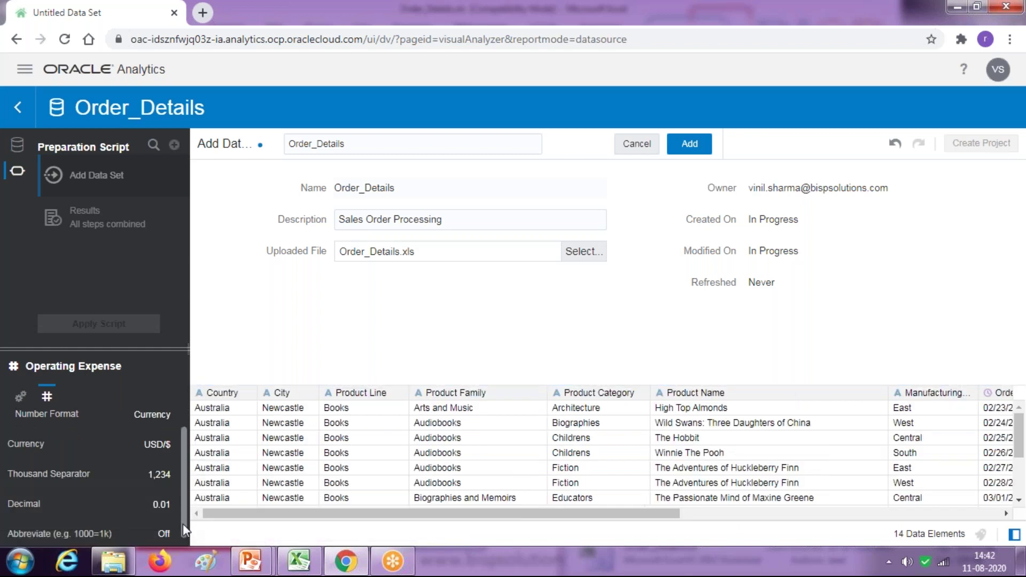
Set the Shipping_Cost column's number format to Currency and check its values in the preview.
drag(649, 515, 970, 515)
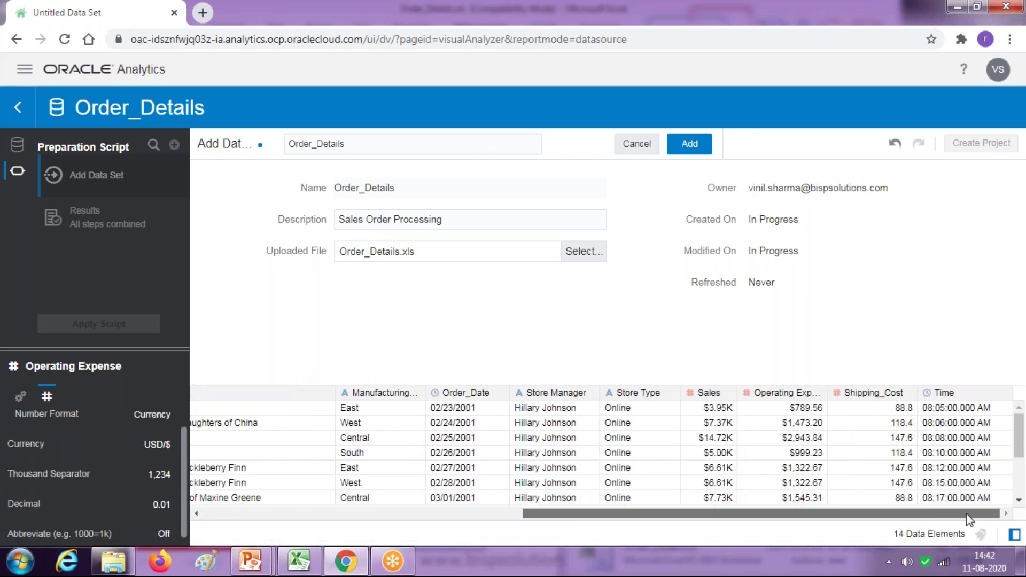
click(881, 412)
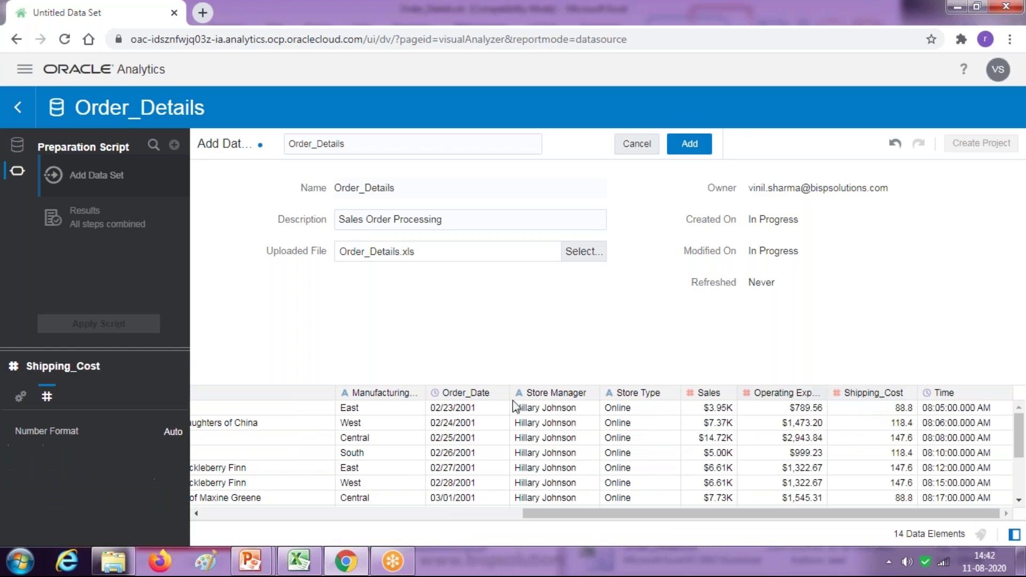
click(174, 432)
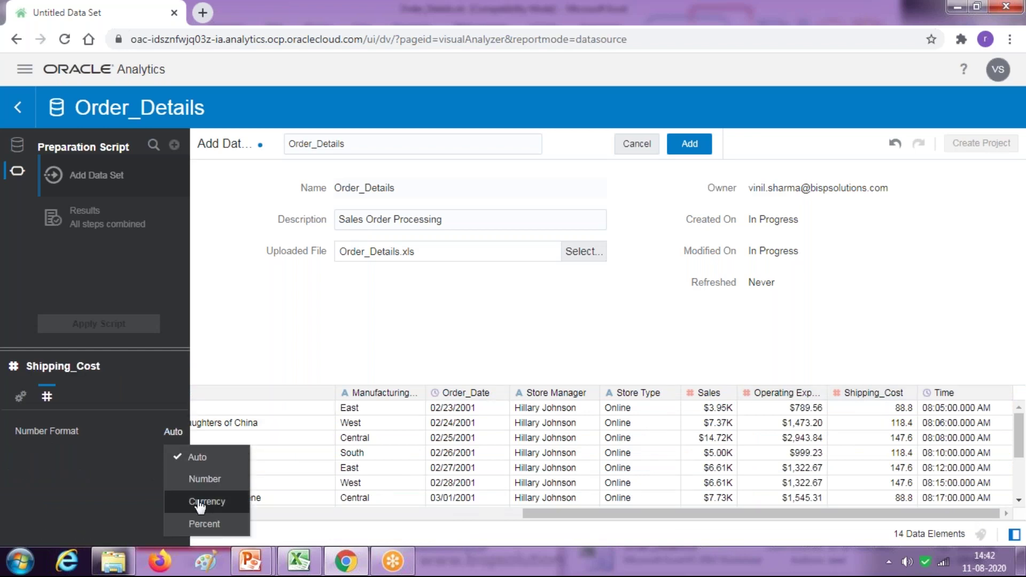
click(250, 511)
drag(591, 514, 867, 505)
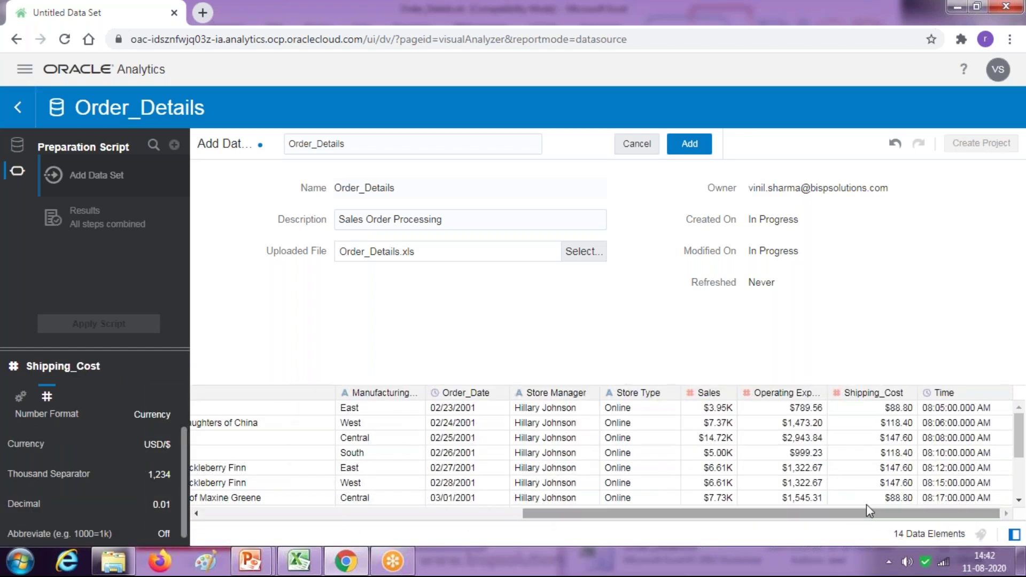
Check the Time column's properties and add the Order_Details data set.
click(963, 395)
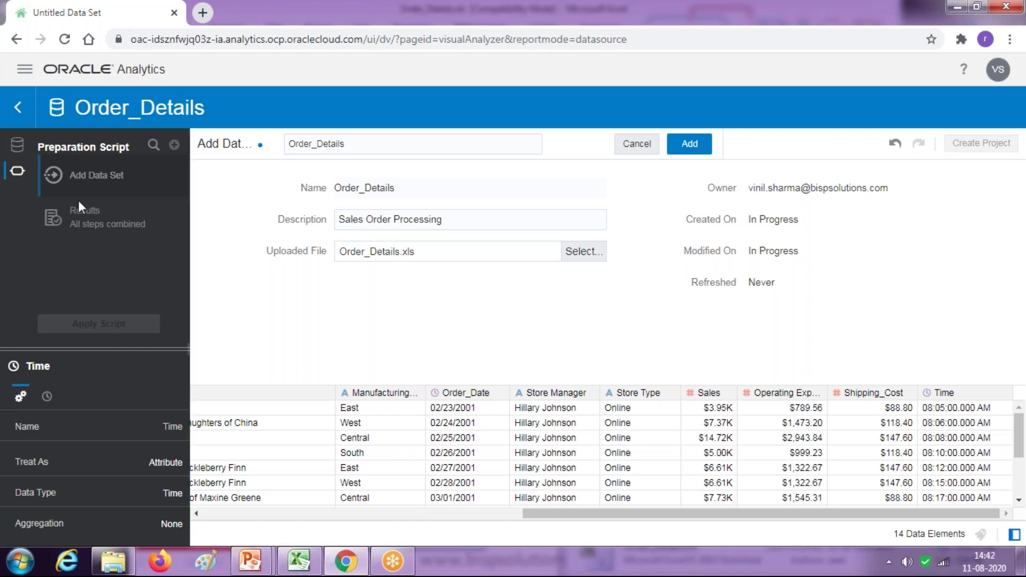
click(689, 143)
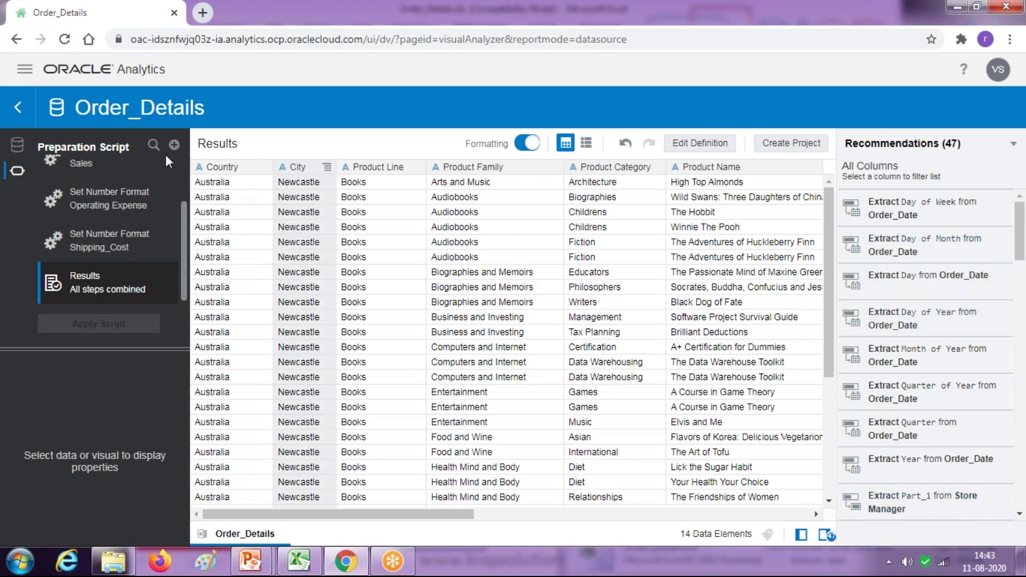
Review the preparation options and recommendations for Country and Product Family, and the preparation options for Product Line.
click(298, 168)
click(223, 169)
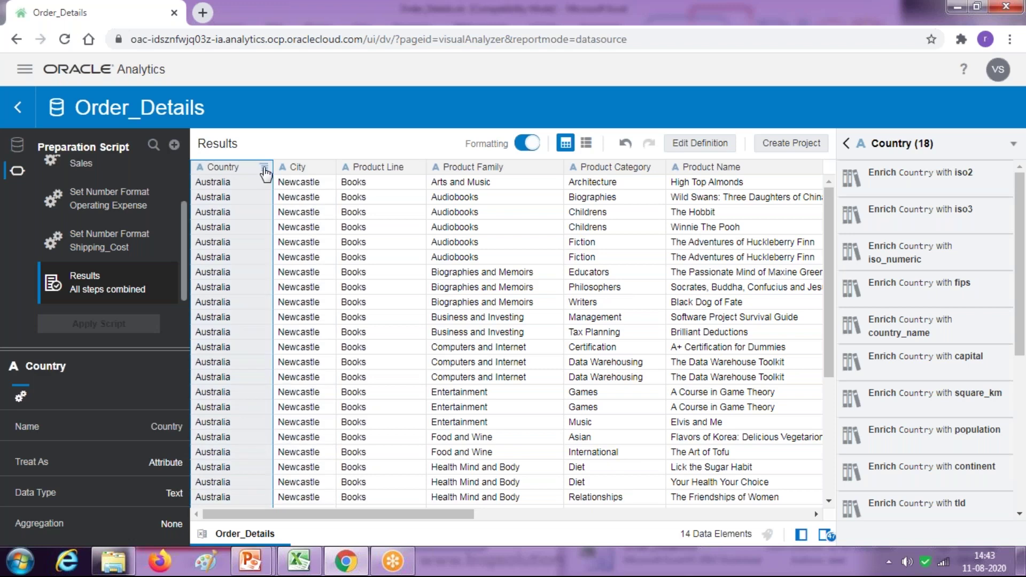
click(264, 169)
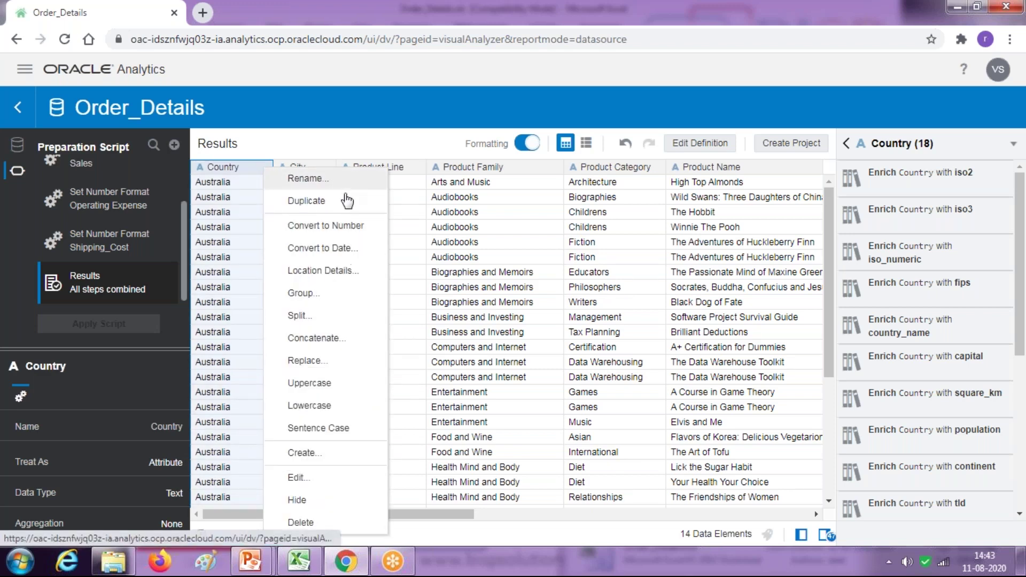
click(501, 168)
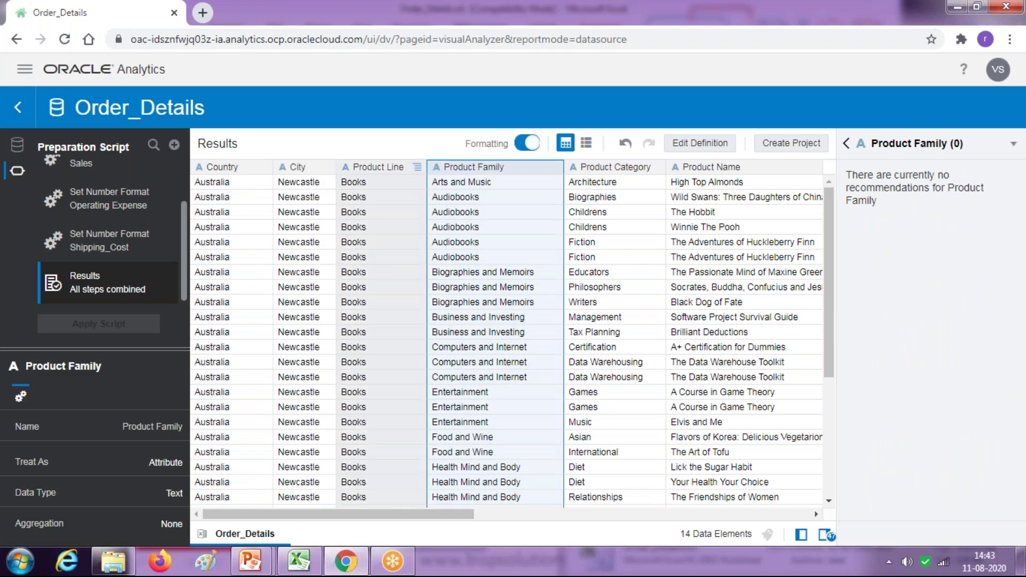
click(416, 168)
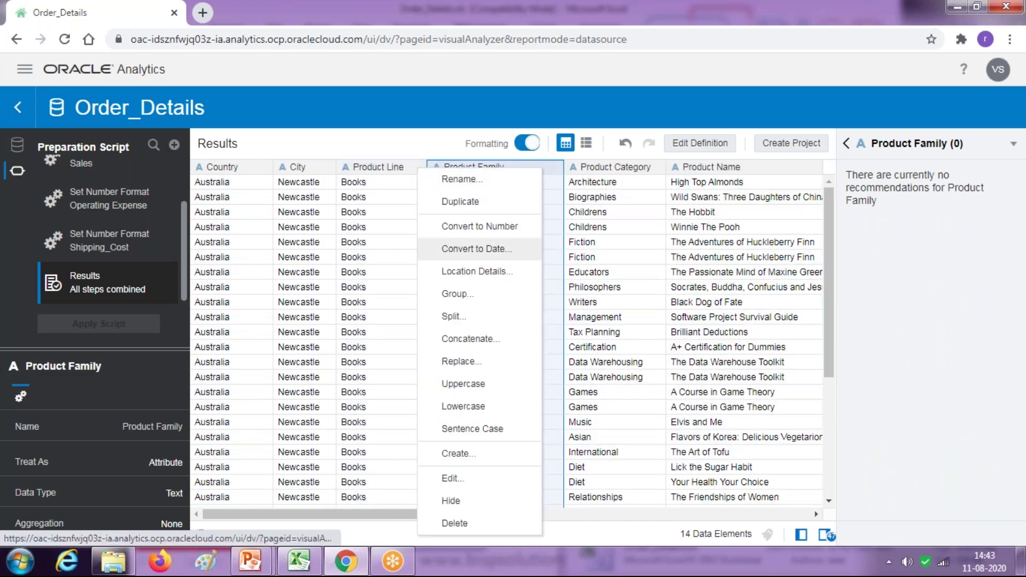
Rename the Order_Date column as "Order Date" and add the rename as a preparation step.
drag(451, 517, 567, 523)
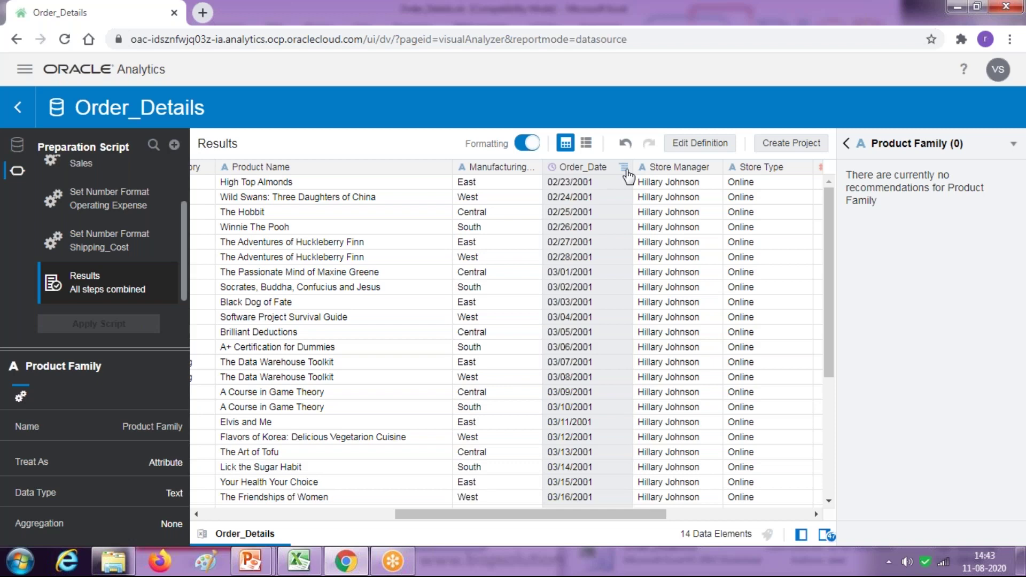
click(625, 169)
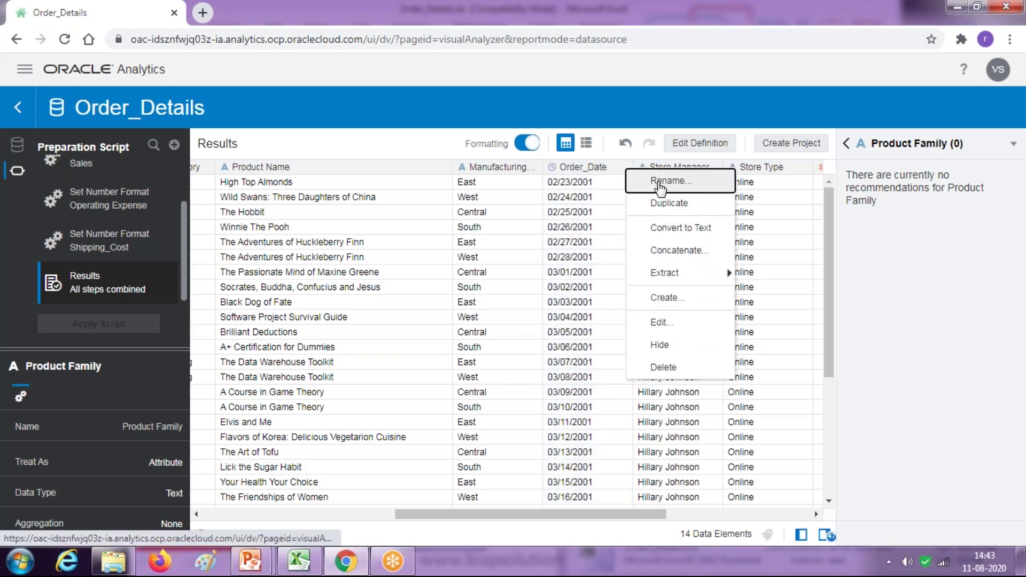
click(633, 182)
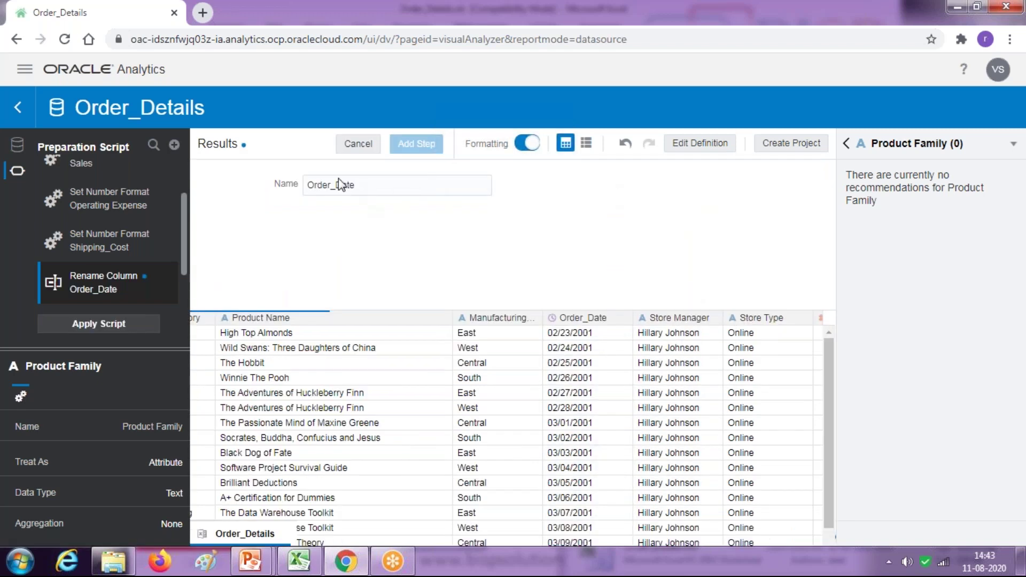
click(334, 184)
key(BackSpace)
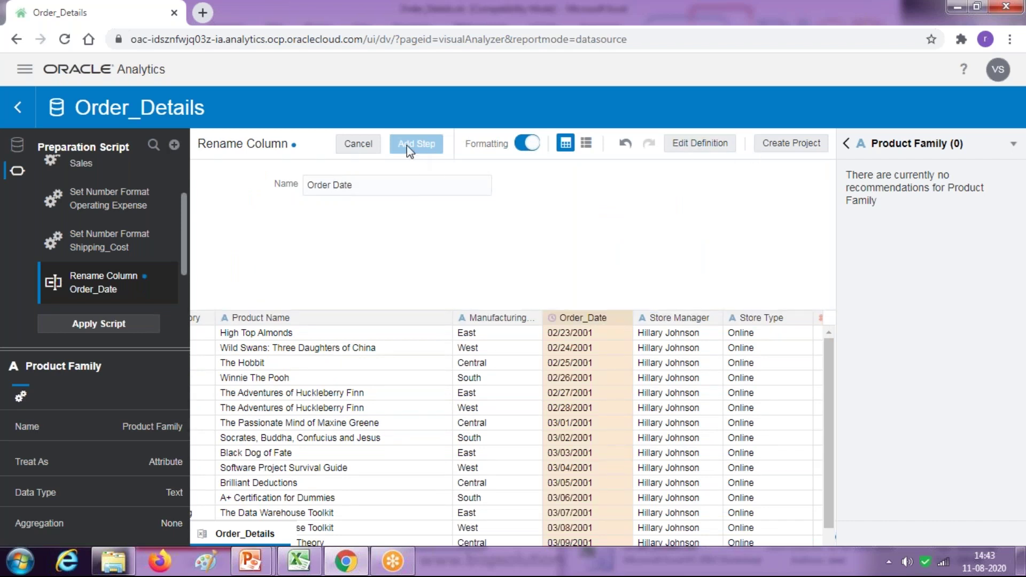
click(411, 150)
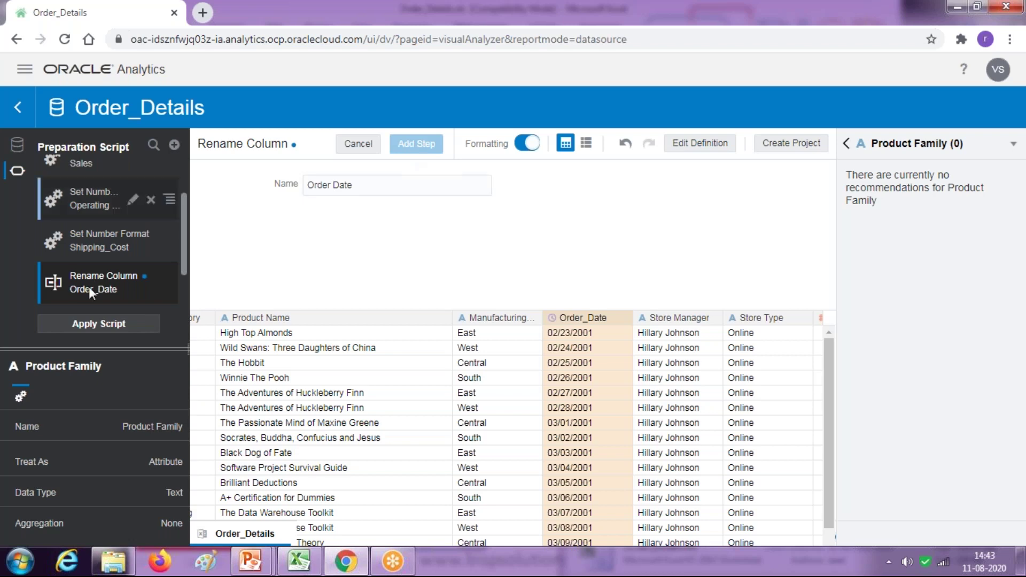
click(104, 323)
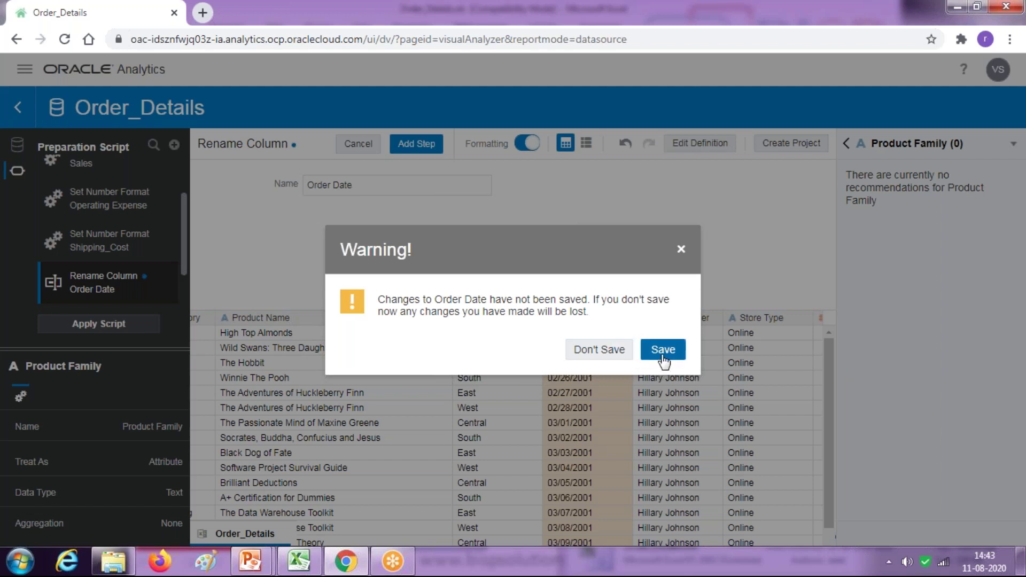
click(682, 247)
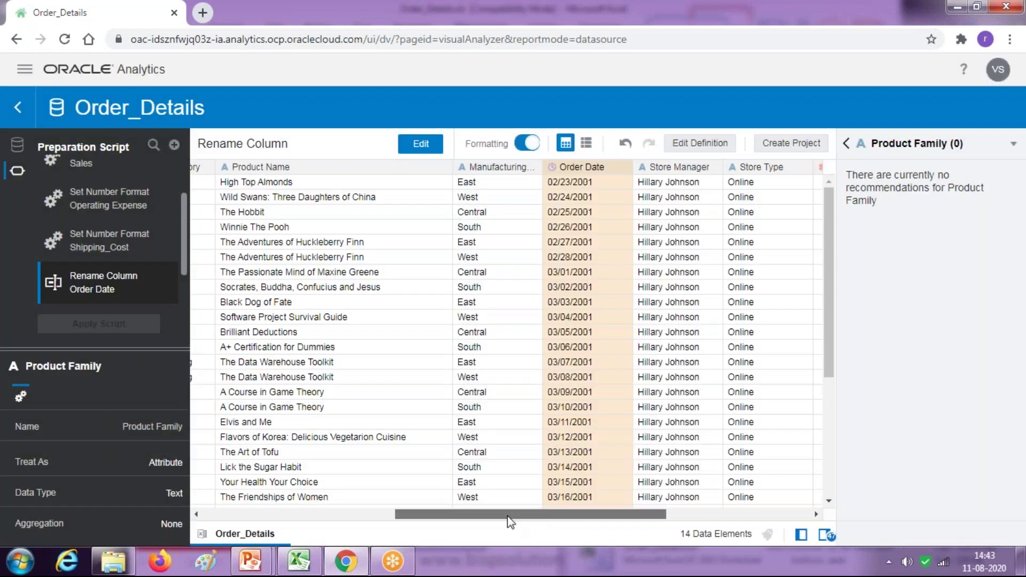
Inspect the Country column's location details with their map layer and match quality, and close them.
drag(508, 517, 278, 515)
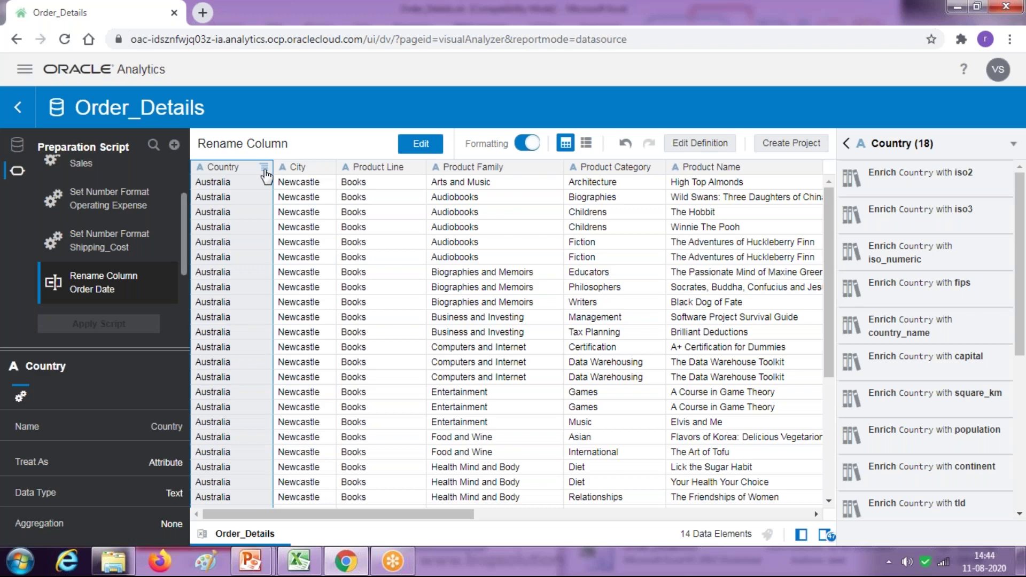
click(264, 169)
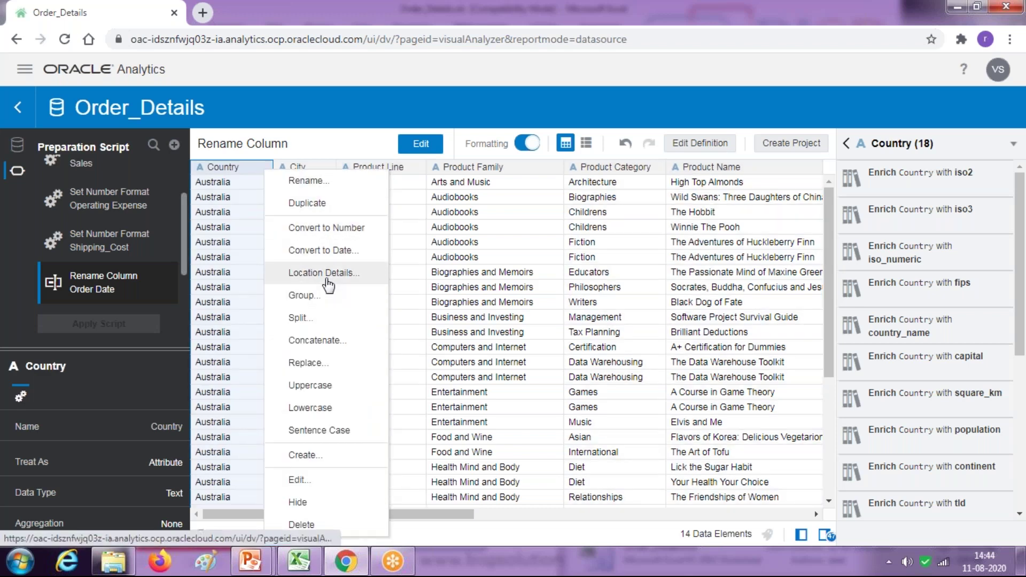
click(243, 206)
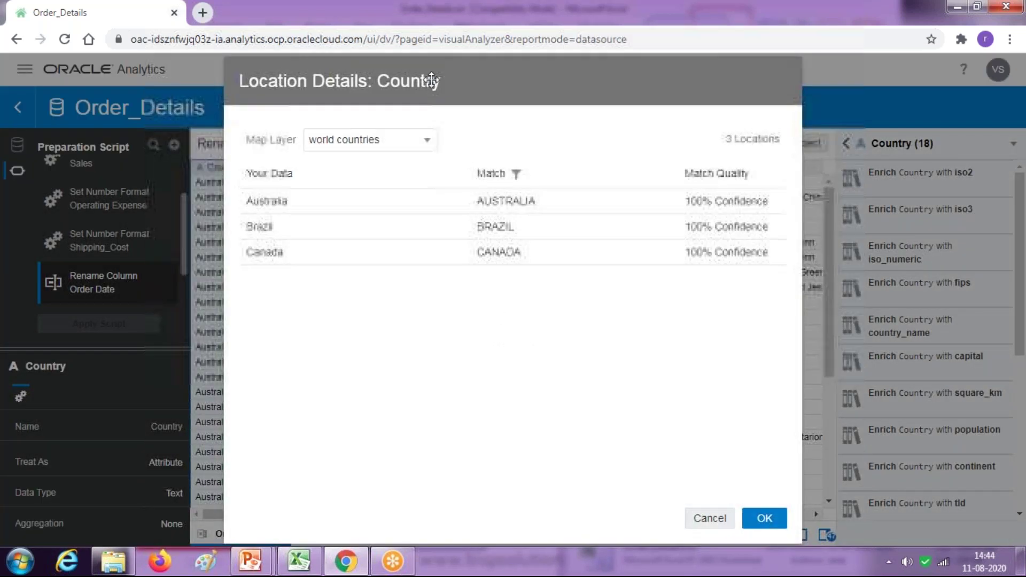
drag(483, 72, 604, 87)
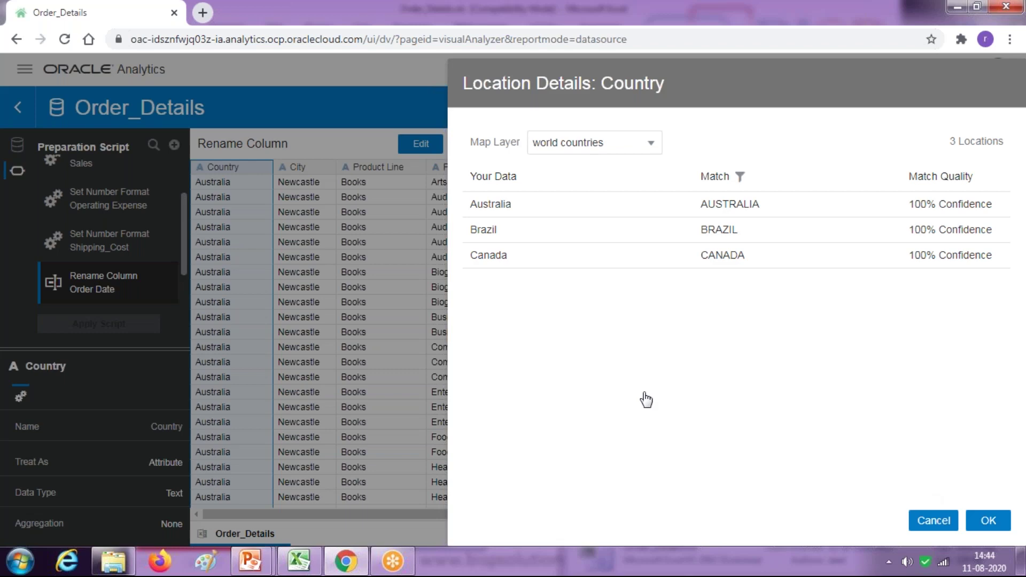
click(239, 169)
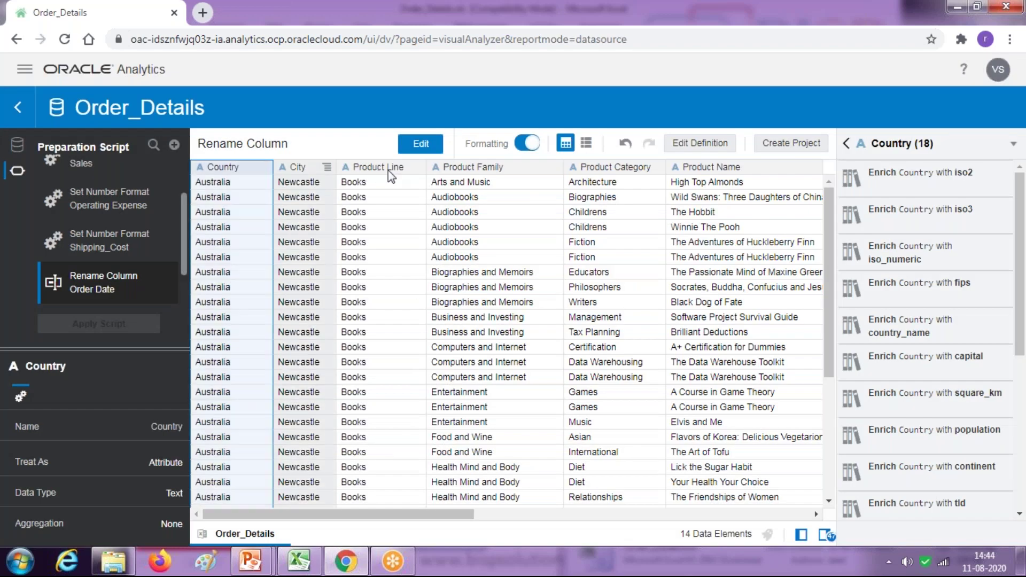
Inspect the Product Line column's location details and cancel without changing the matches.
click(417, 168)
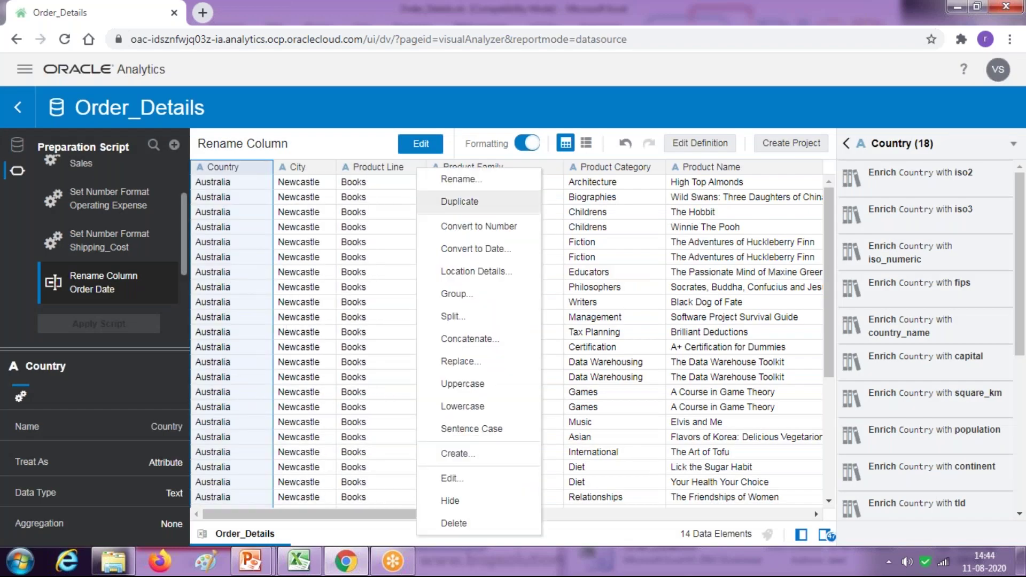
click(473, 272)
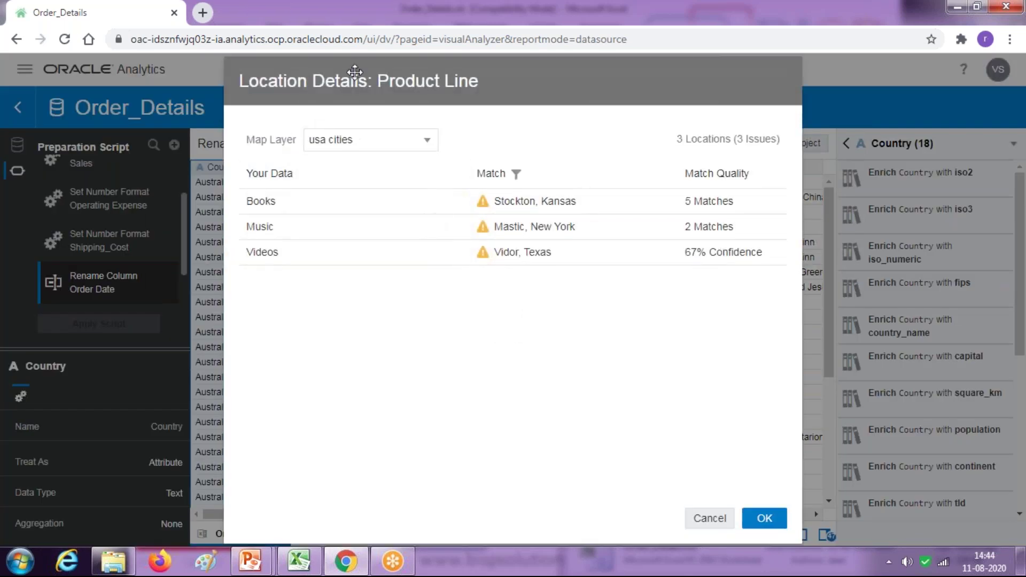
drag(351, 84, 572, 86)
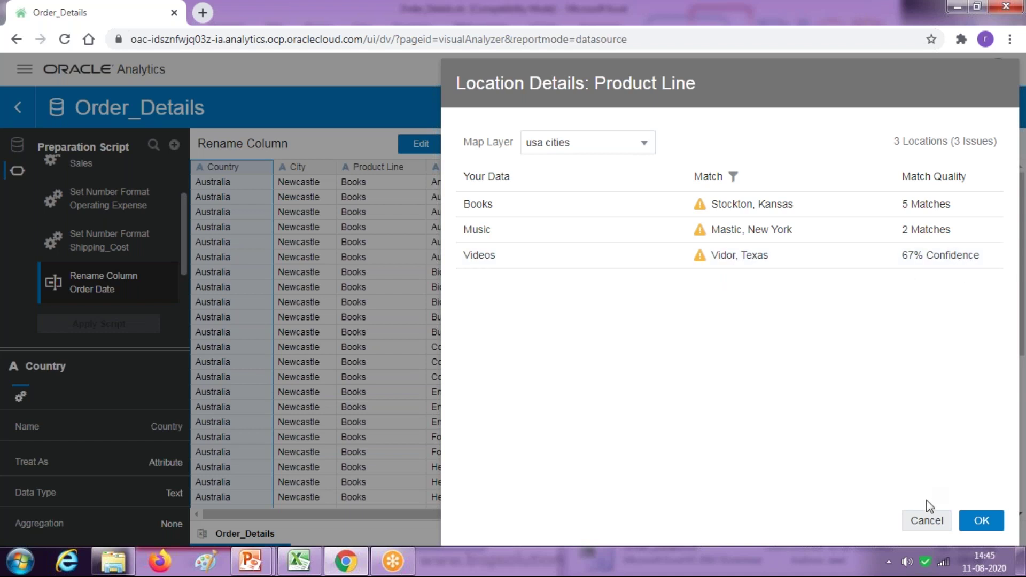
click(924, 520)
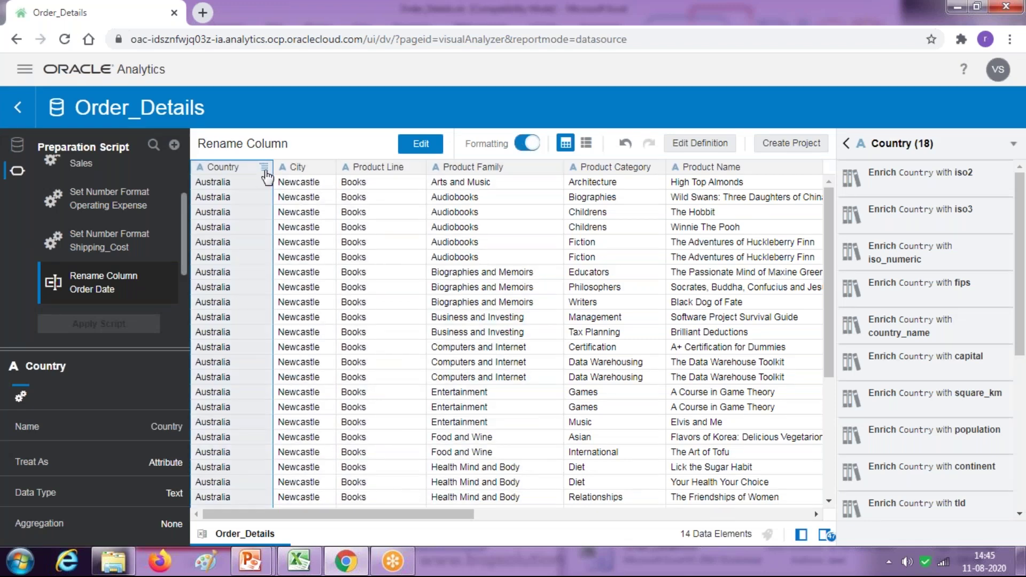
Compare the transformation options offered for the Country text column with those for the Sales measure column.
click(264, 168)
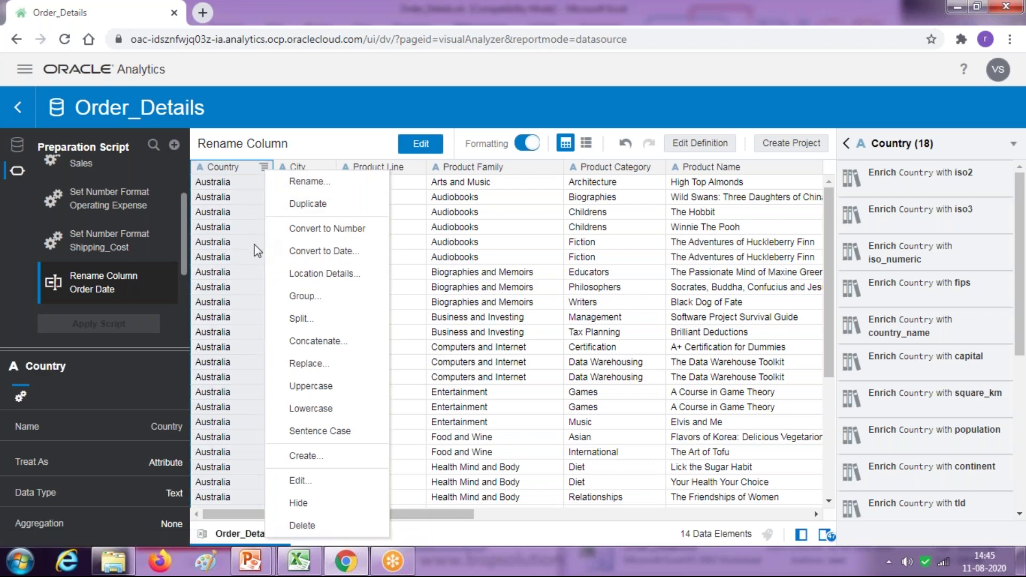
click(337, 142)
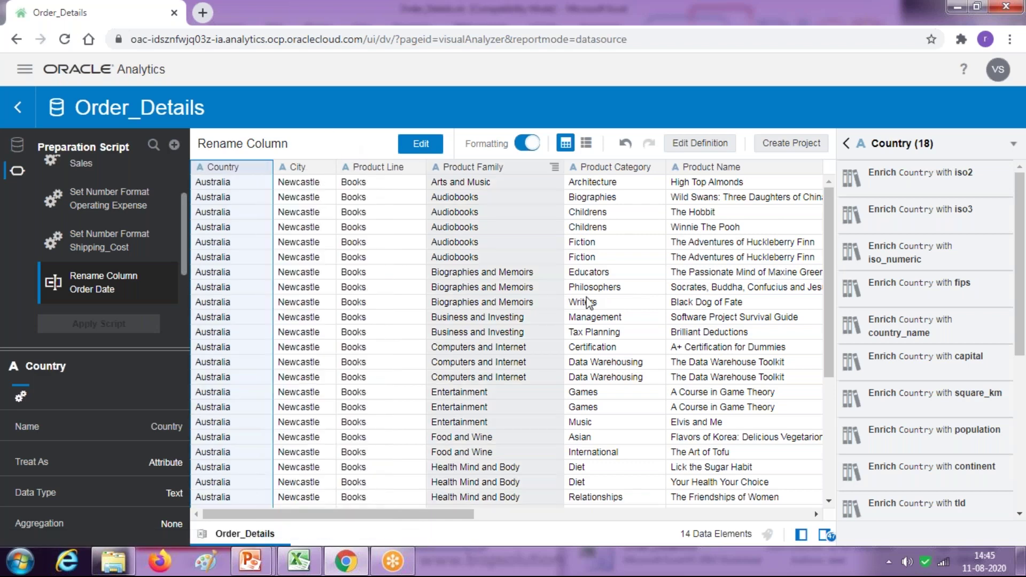
drag(348, 513, 670, 521)
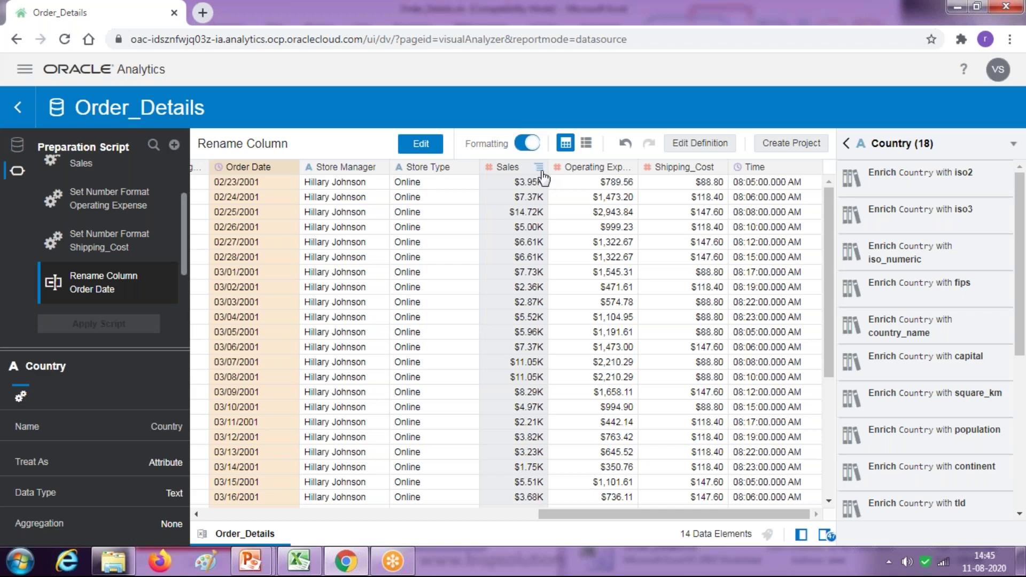
click(540, 169)
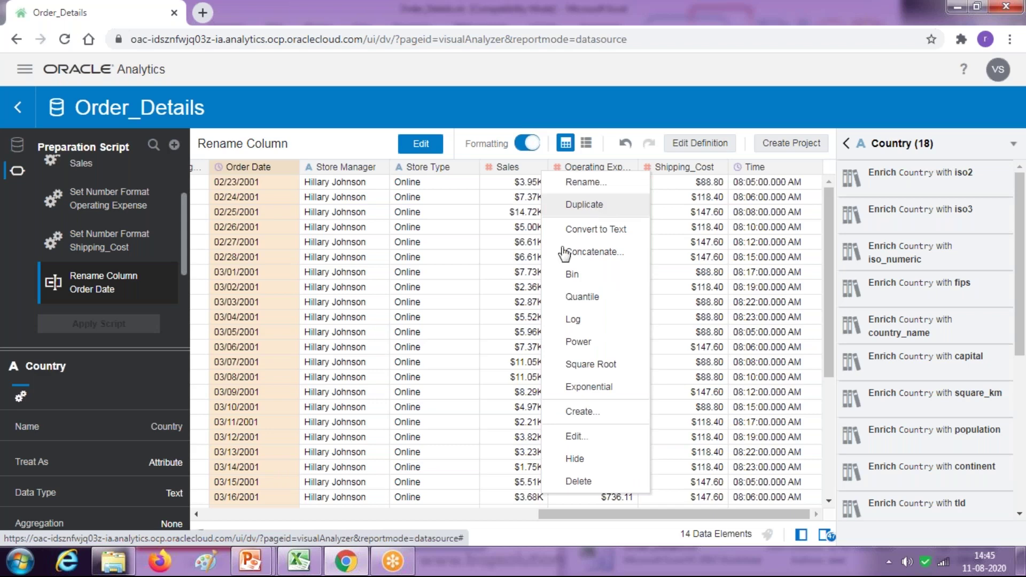
Switch to Notepad and note "-Sales" and, on the following line, "-Commission = Sales *0.05".
click(21, 563)
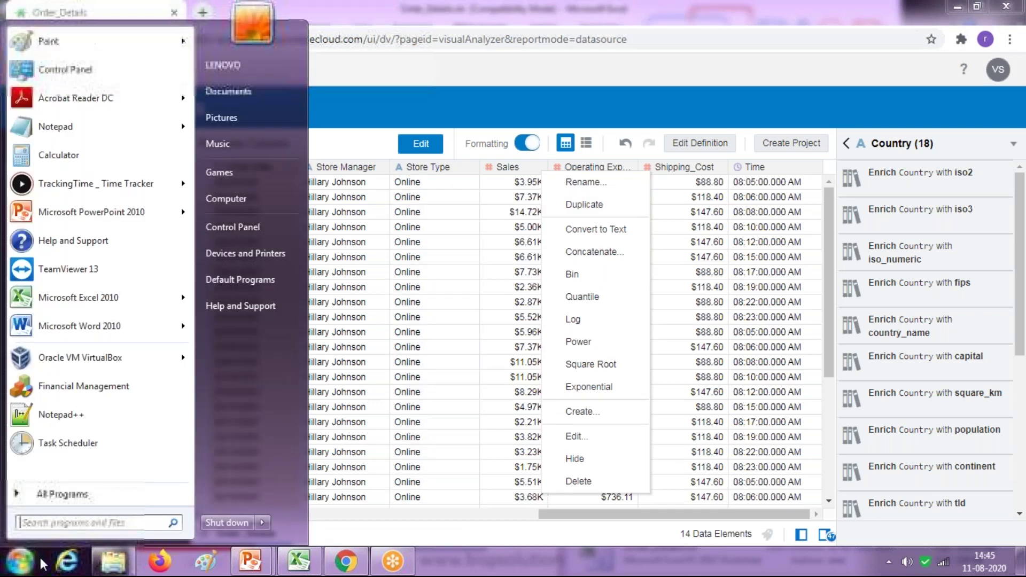
click(48, 41)
drag(206, 345, 582, 344)
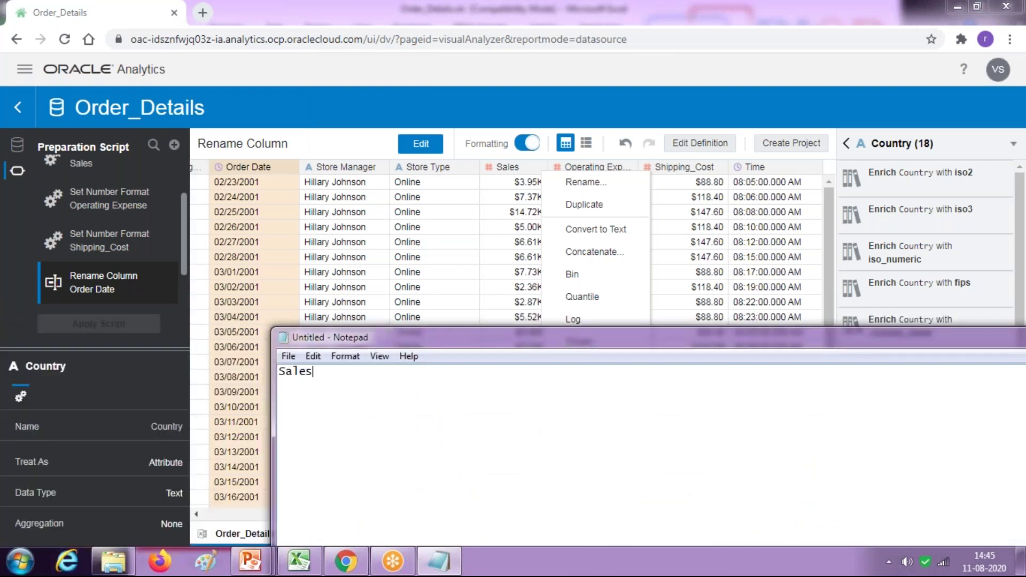
text(-Commission = Sales *0.05)
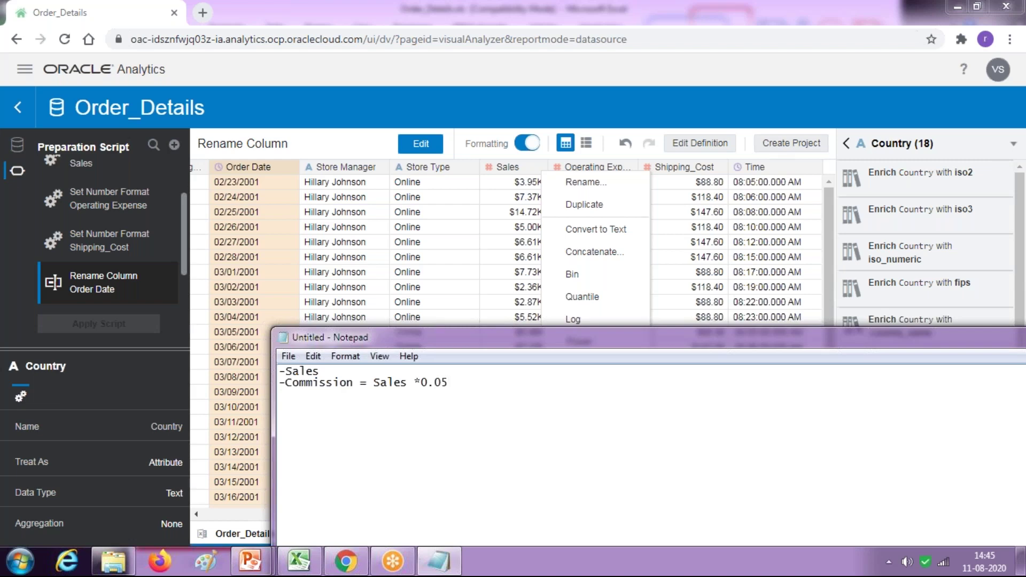
Switch back to the Order_Details data set and duplicate the Sales column.
click(752, 106)
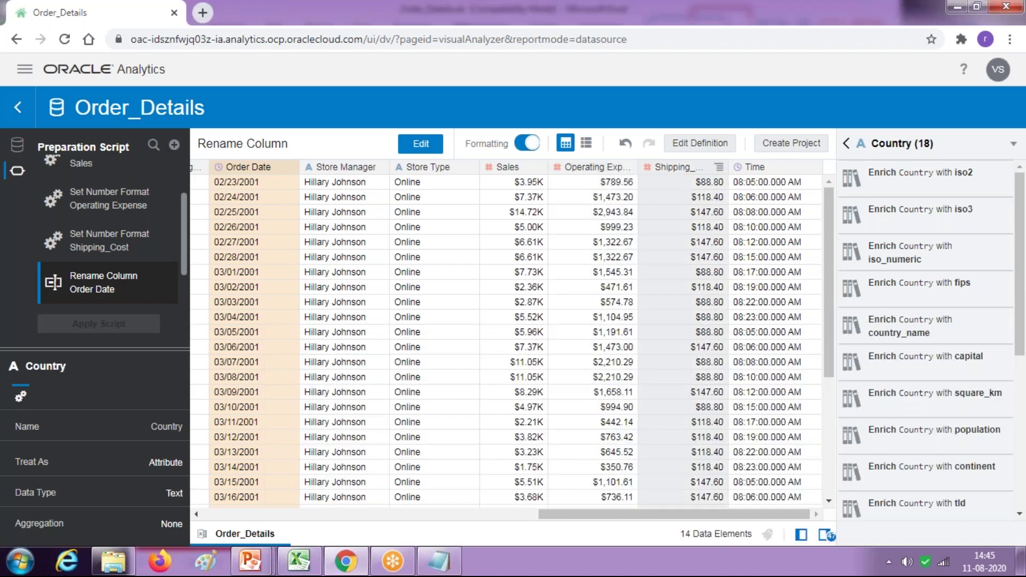
click(538, 168)
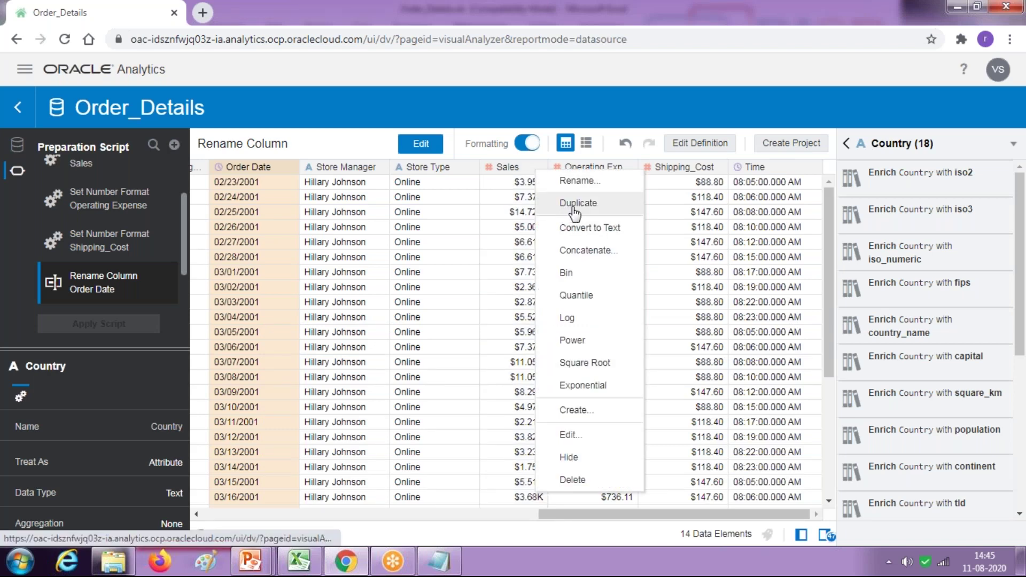
click(575, 212)
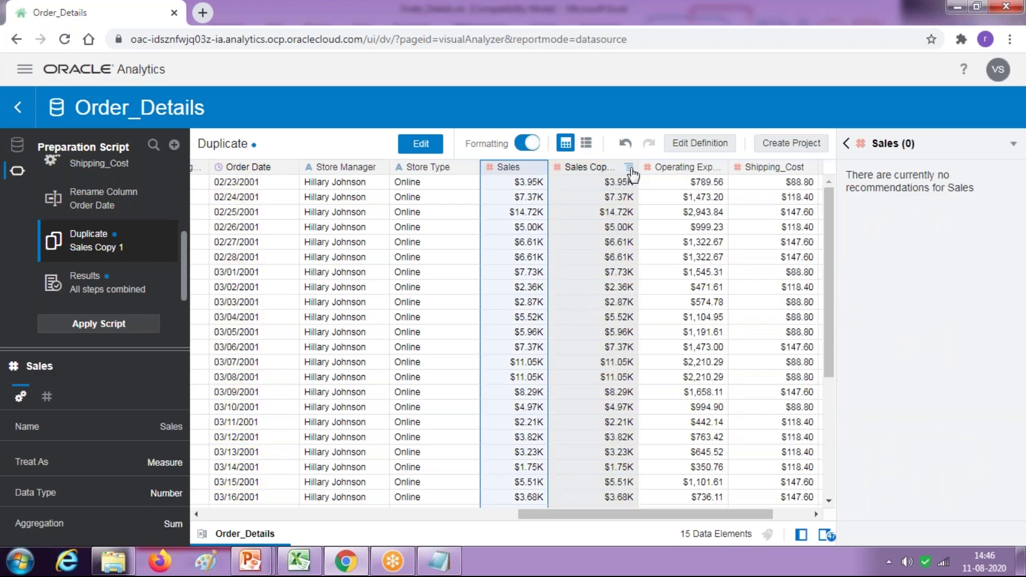
Edit the Sales copy into a column named Commission calculated as Sales*0.05, and apply the preparation script.
click(629, 167)
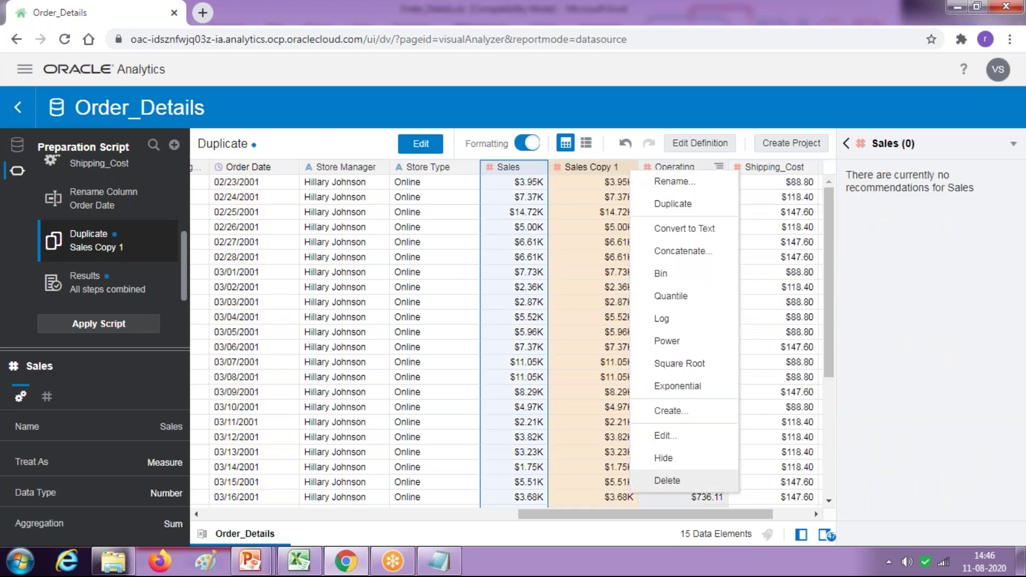
click(684, 436)
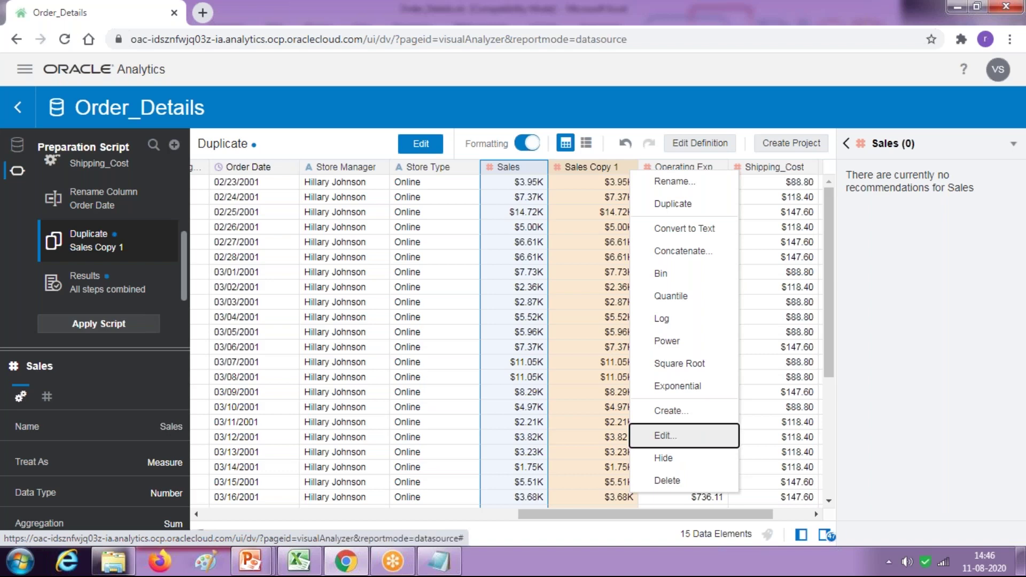
click(684, 436)
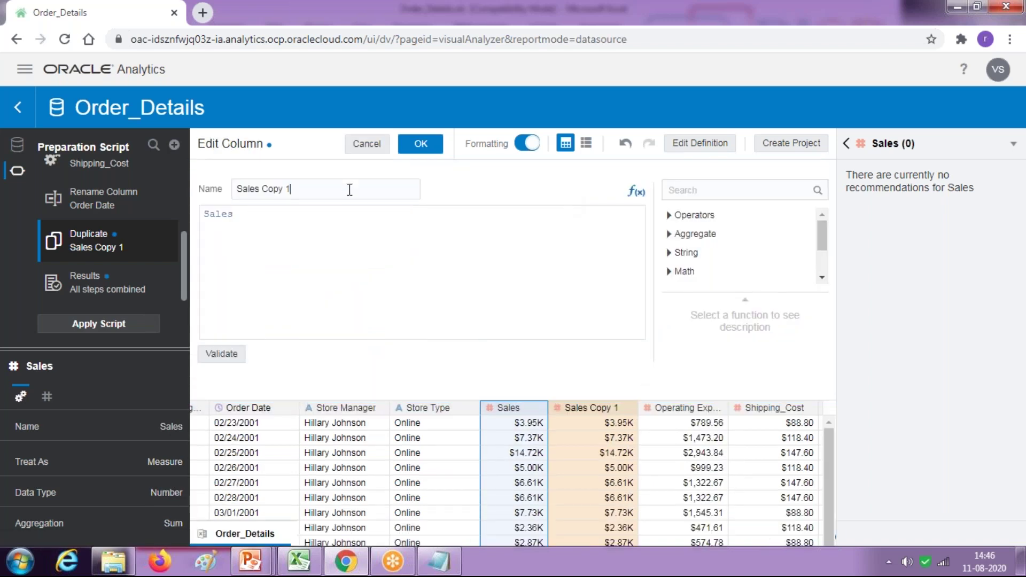
drag(350, 189, 219, 192)
text(Commission)
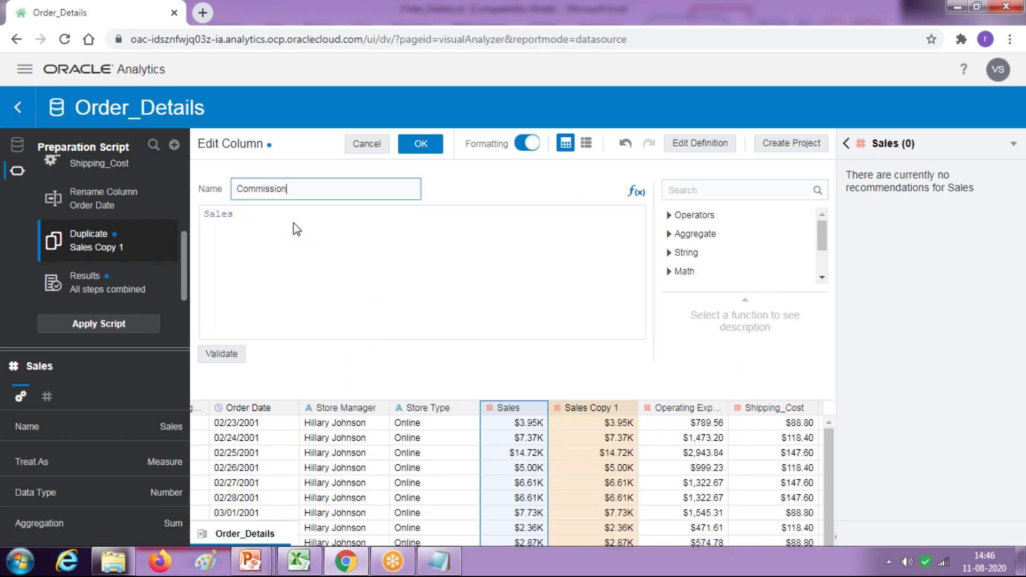
click(263, 214)
text(*0.05)
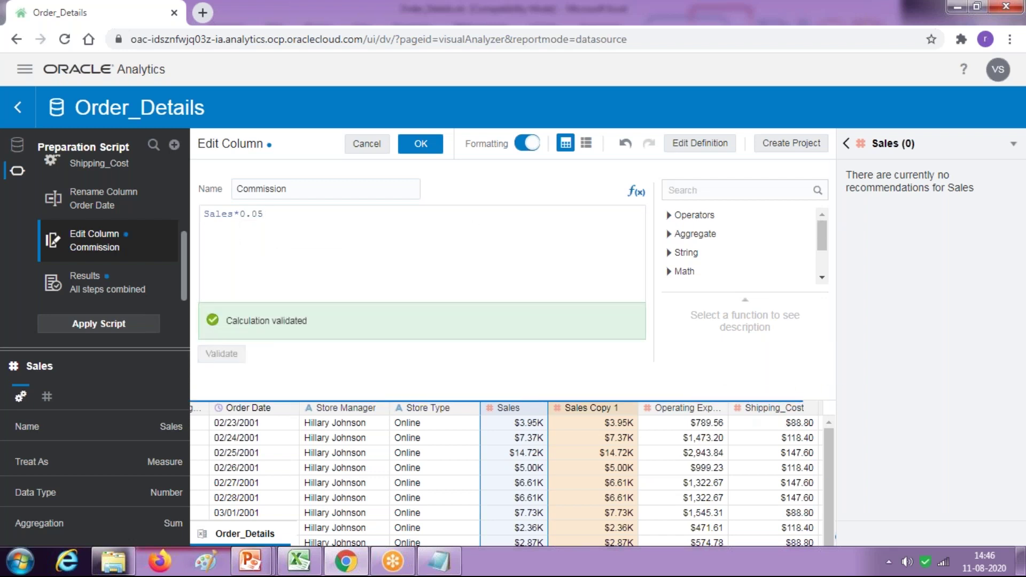
click(432, 146)
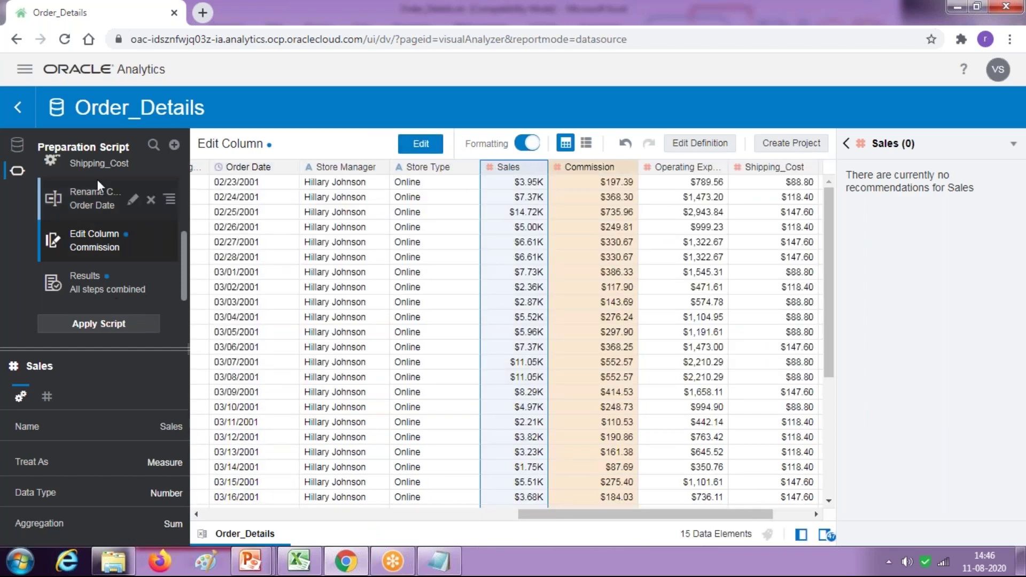
click(107, 325)
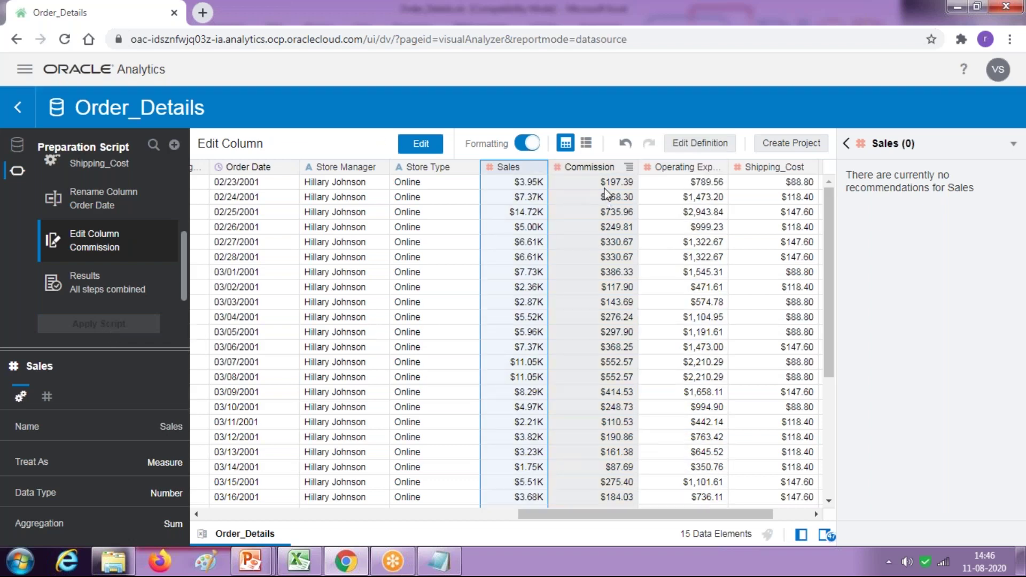
Switch to Notepad and note "Product Family" with "Consumer Type" beneath it and the values Kids, Ladies and GentleMen.
drag(533, 515, 233, 522)
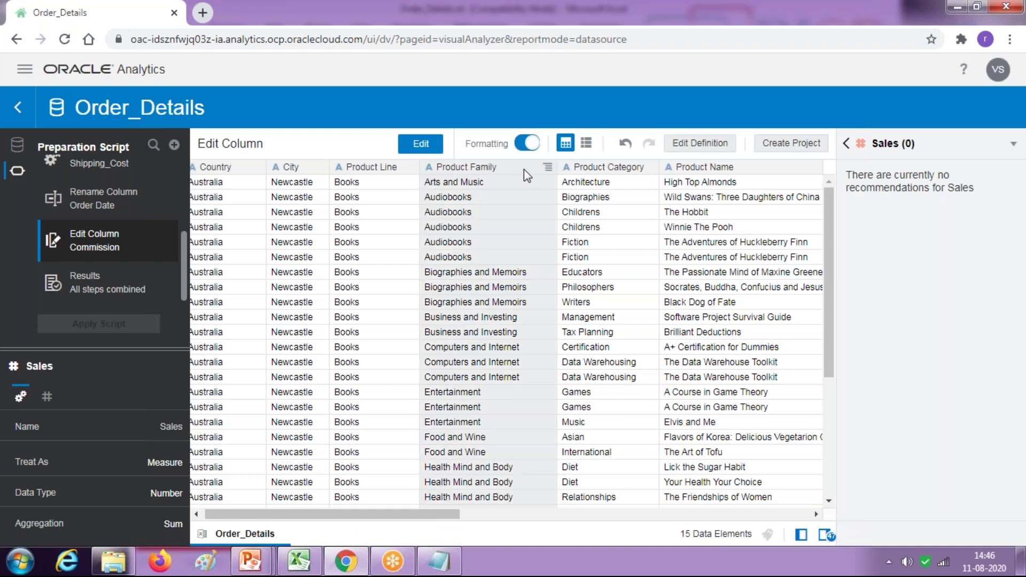
click(439, 561)
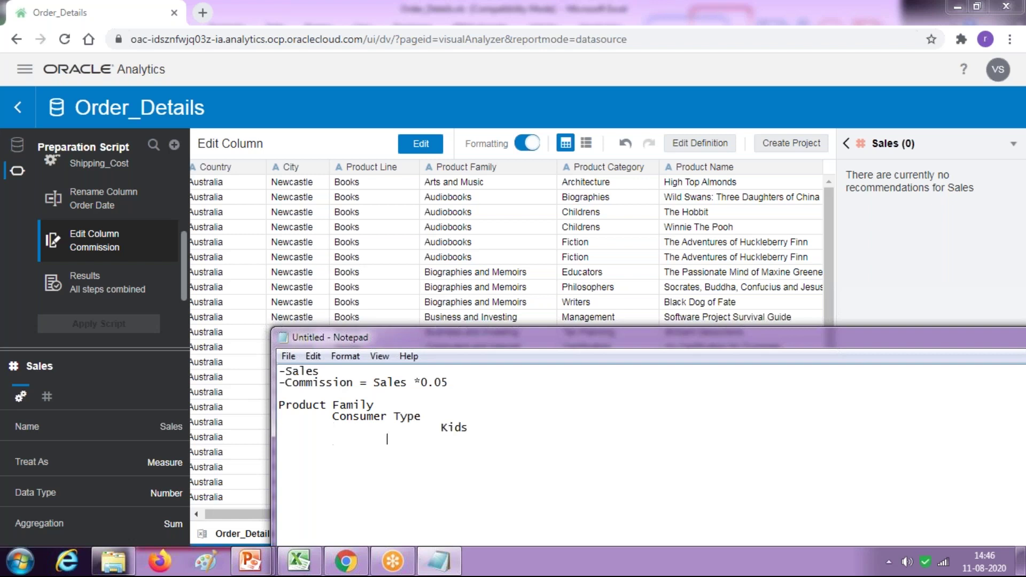
text(dies 			)
text(gentleMen)
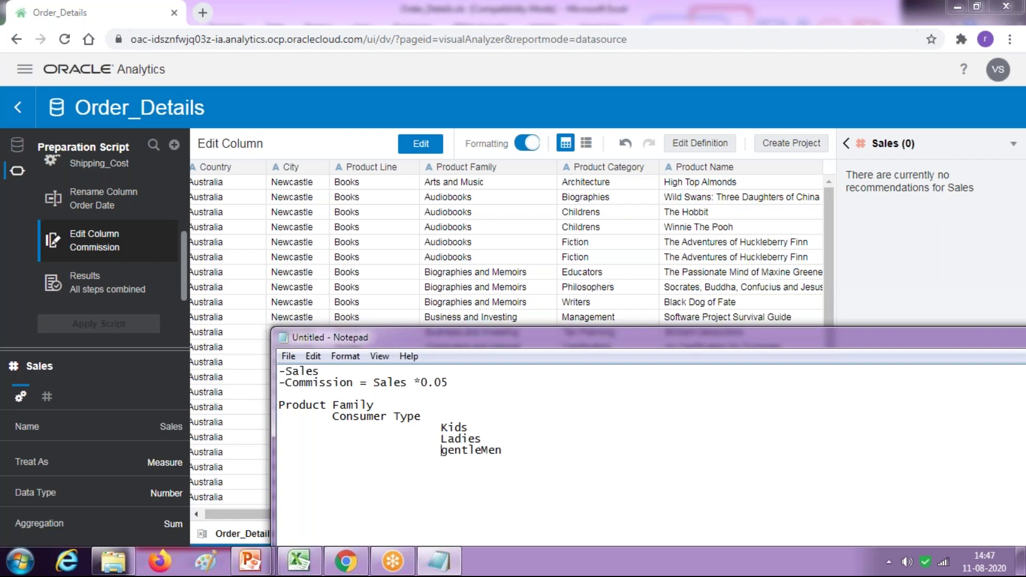
key(BackSpace)
text(G)
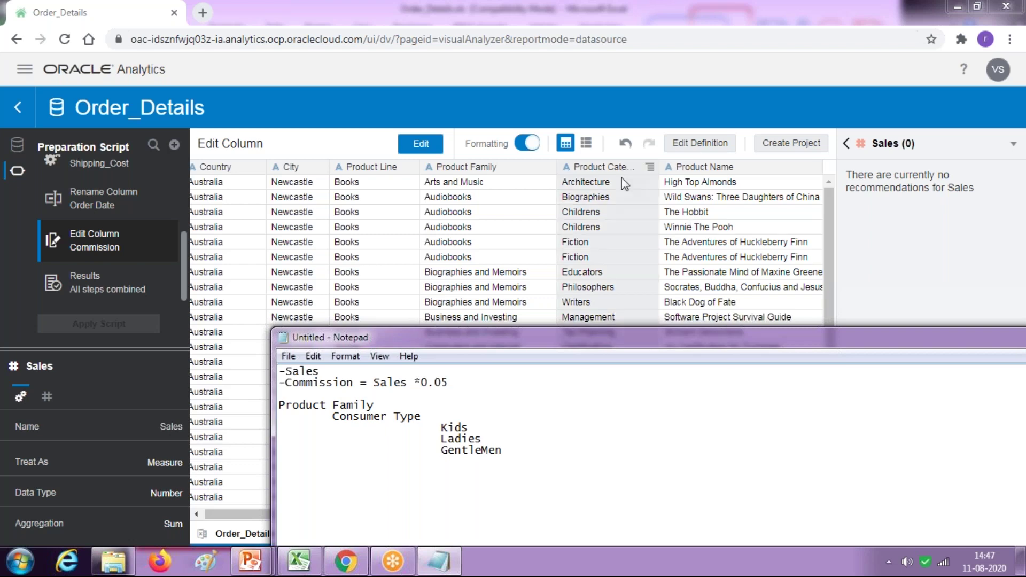
Start a Group transformation on the Product Family column and name its first group Consumer Type Kids.
click(507, 164)
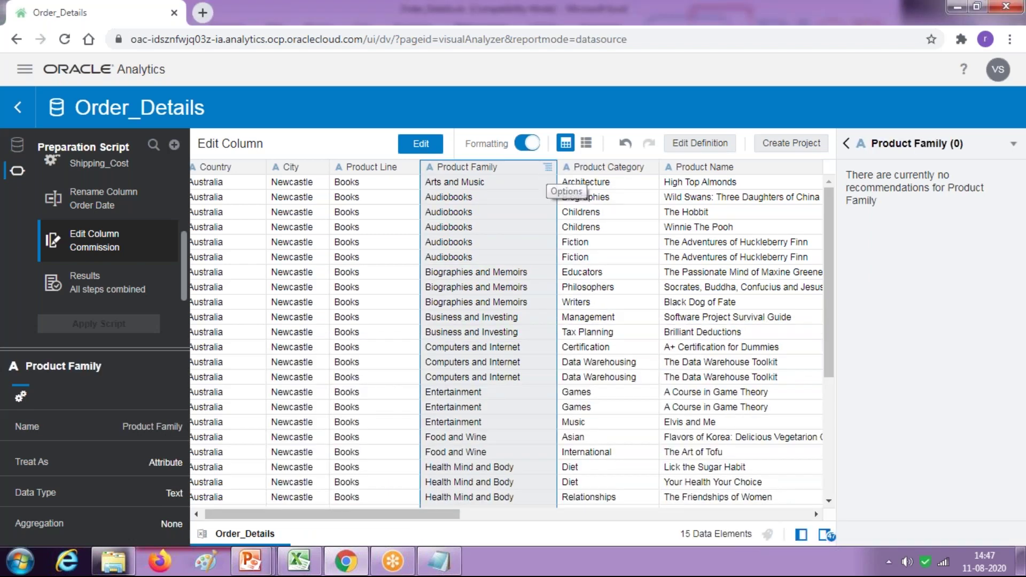
click(548, 167)
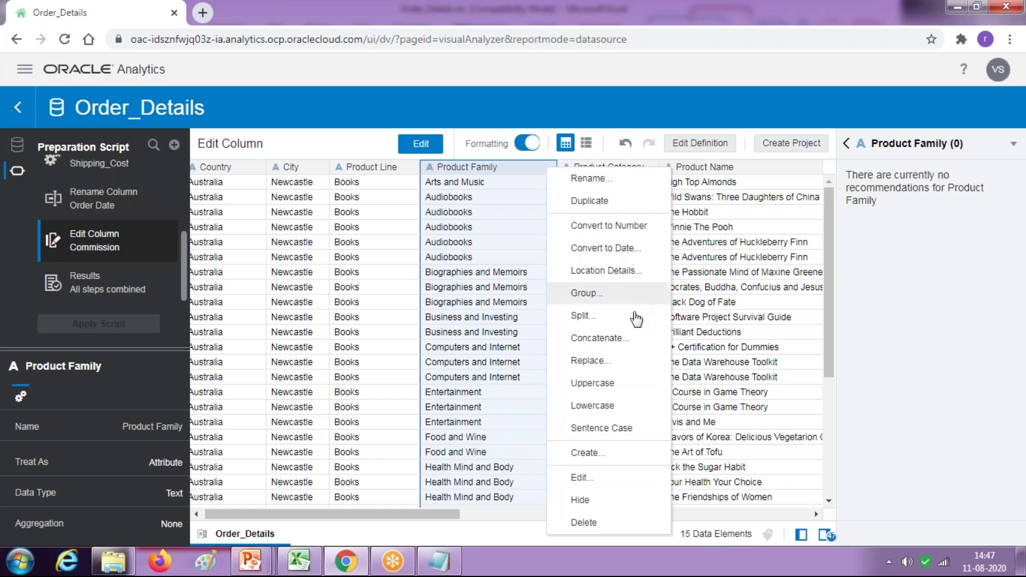
click(609, 301)
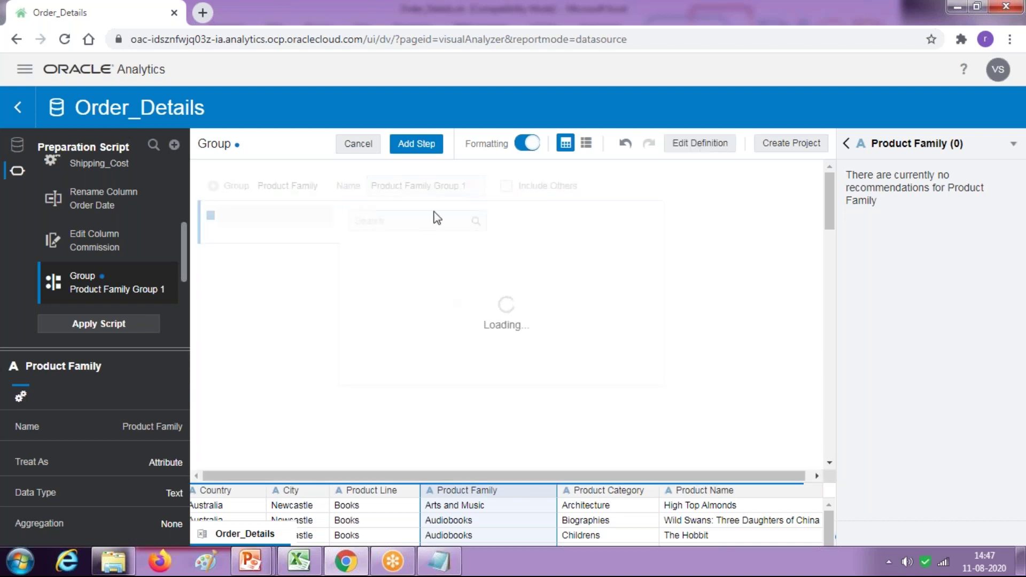
click(289, 216)
text(Consumer Typ)
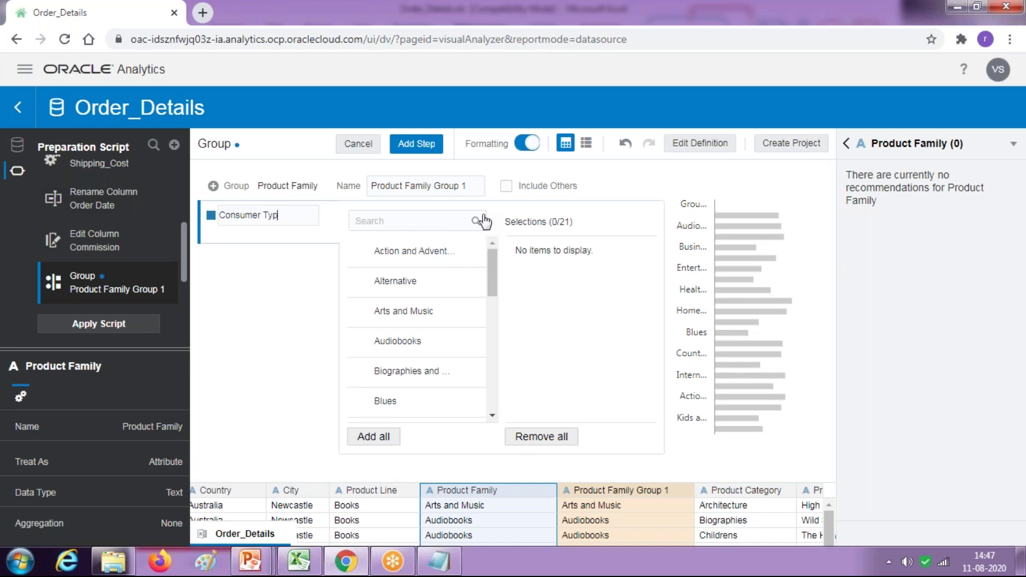
text(e Kids)
Fill the Kids group with Arts and Music, Health Mind and Body, Entertainment, Drama, Dance and DJ, Jazz, History, and Home and Garden.
scroll(494, 296, down, 5)
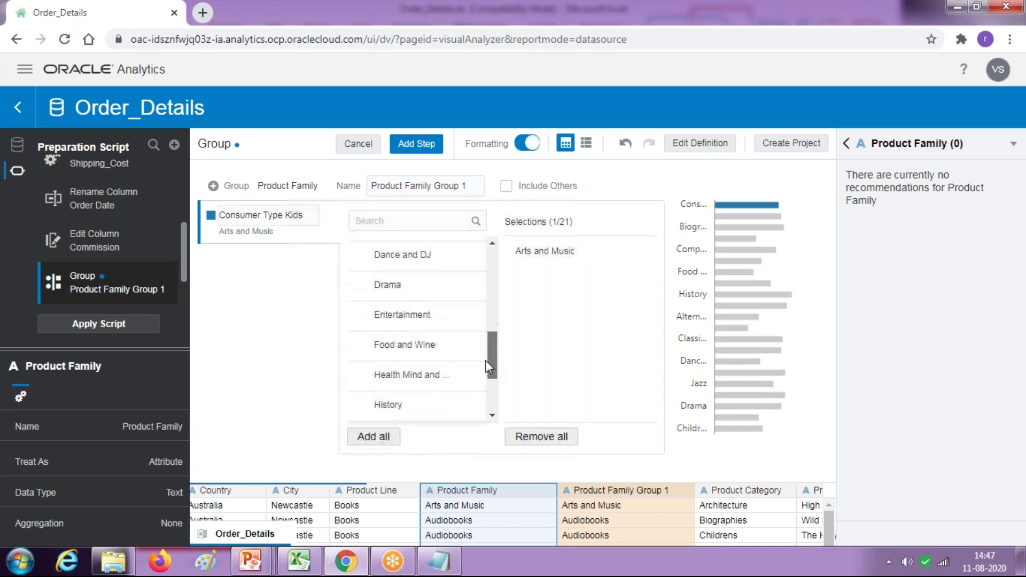
click(428, 363)
click(419, 306)
click(412, 278)
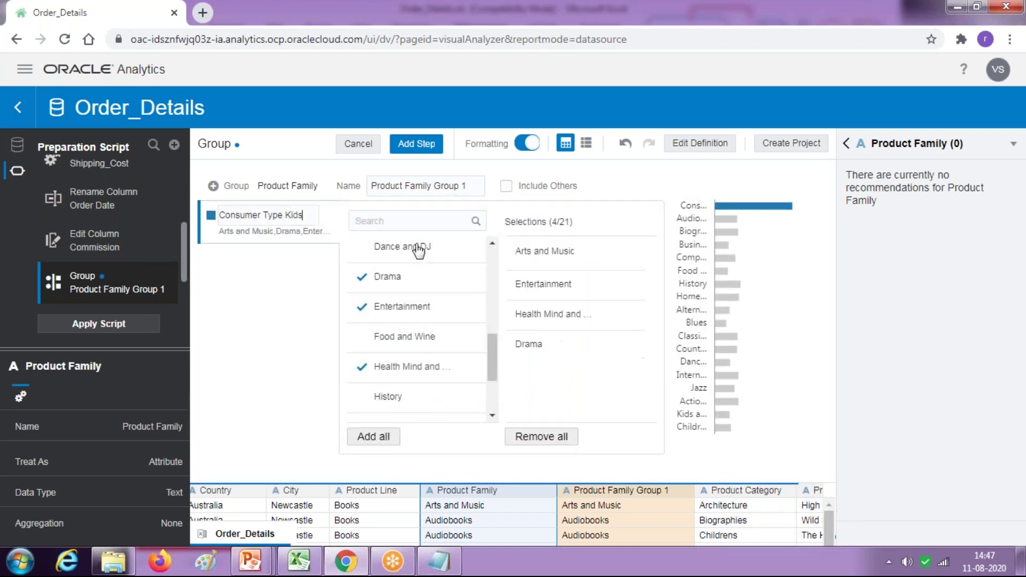
click(412, 248)
scroll(412, 321, up, 3)
scroll(490, 338, down, 5)
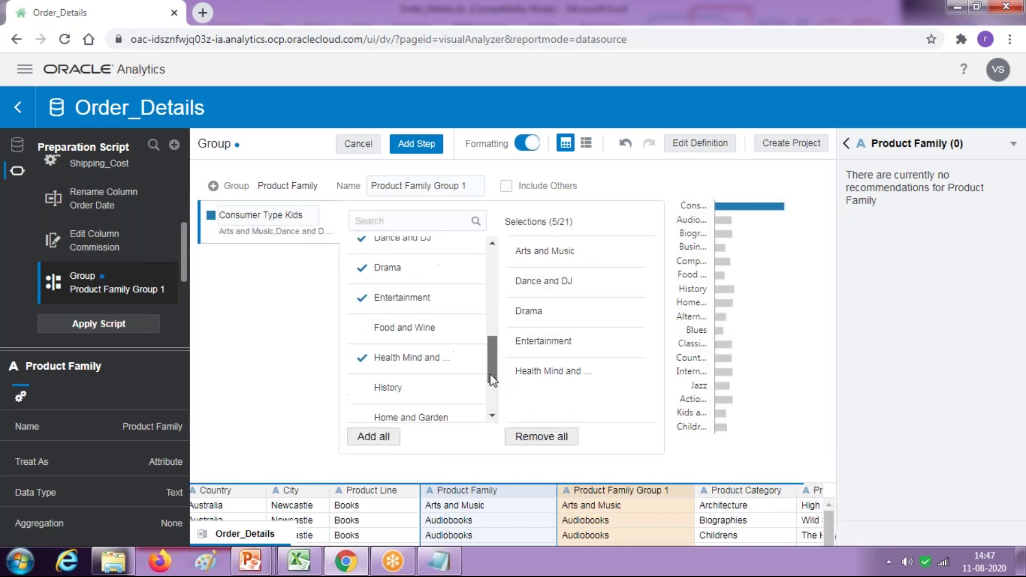
click(402, 395)
click(404, 320)
click(406, 335)
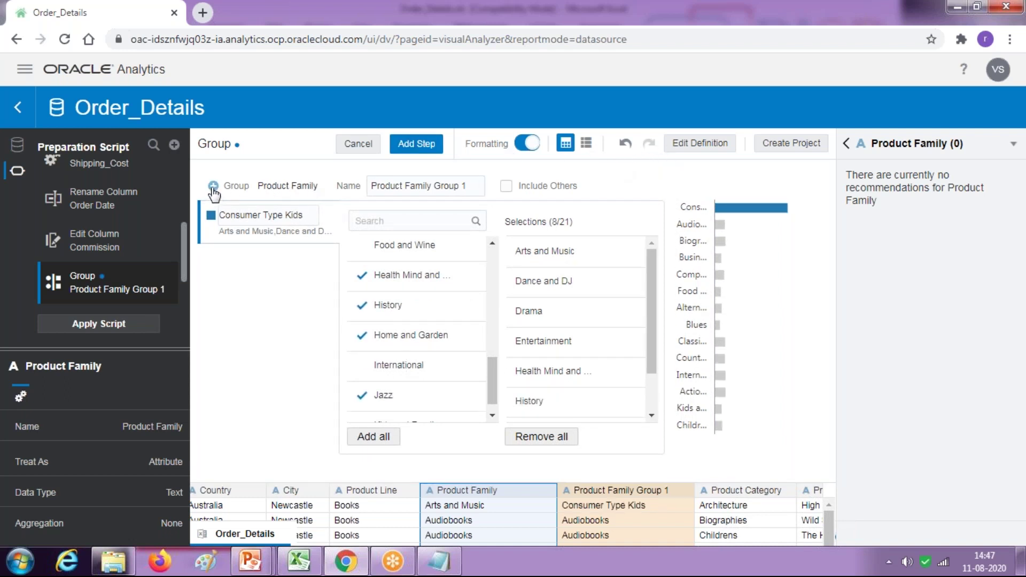
Add a Consumer Type Ladies group containing International, Country, Classical, Action and Adventure, Blues, Biographies and Memoirs, and Audiobooks.
click(273, 246)
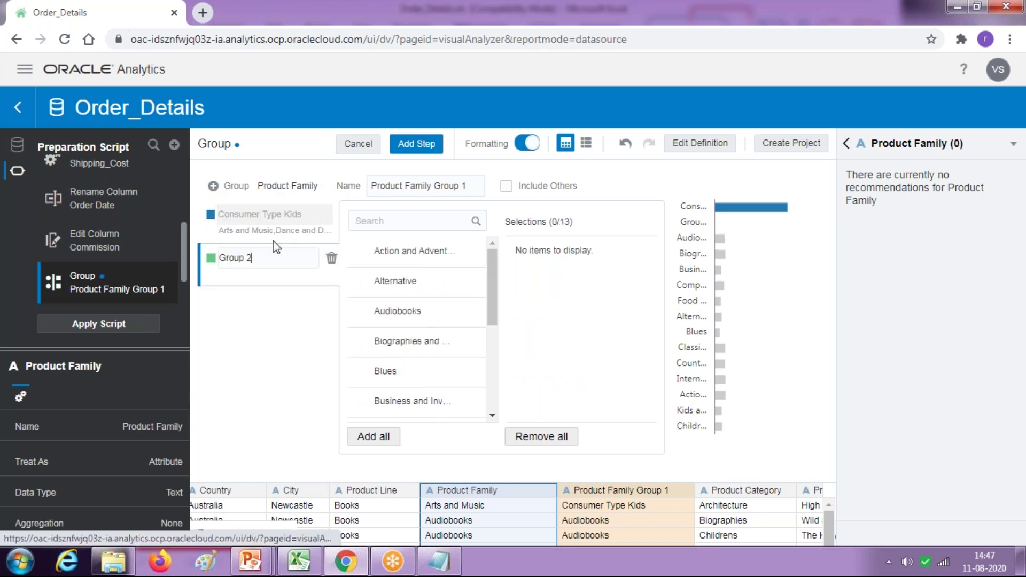
drag(218, 258, 280, 264)
text(Consumer Type Ladies)
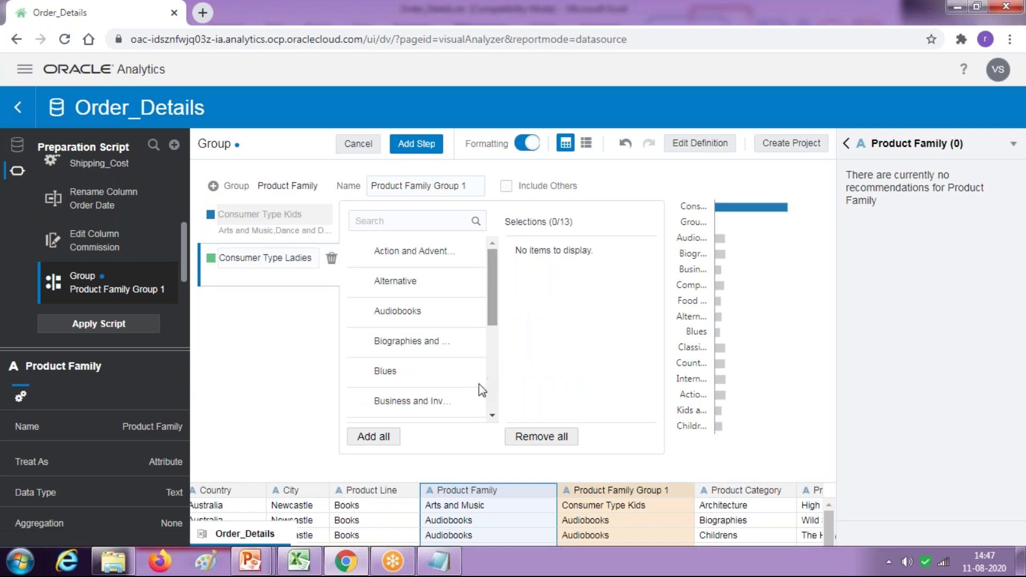
scroll(427, 297, down, 4)
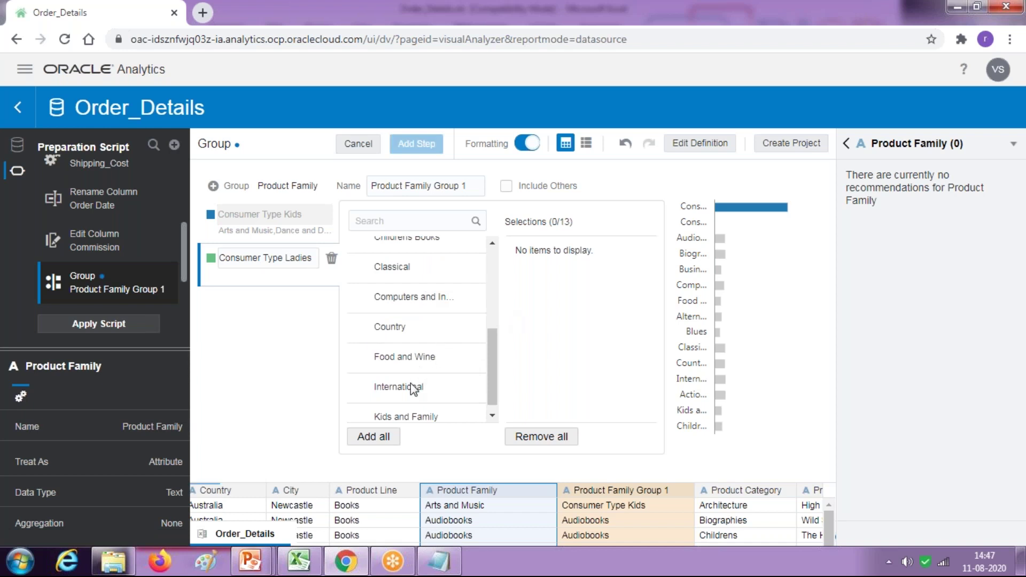
click(415, 389)
click(414, 323)
click(423, 270)
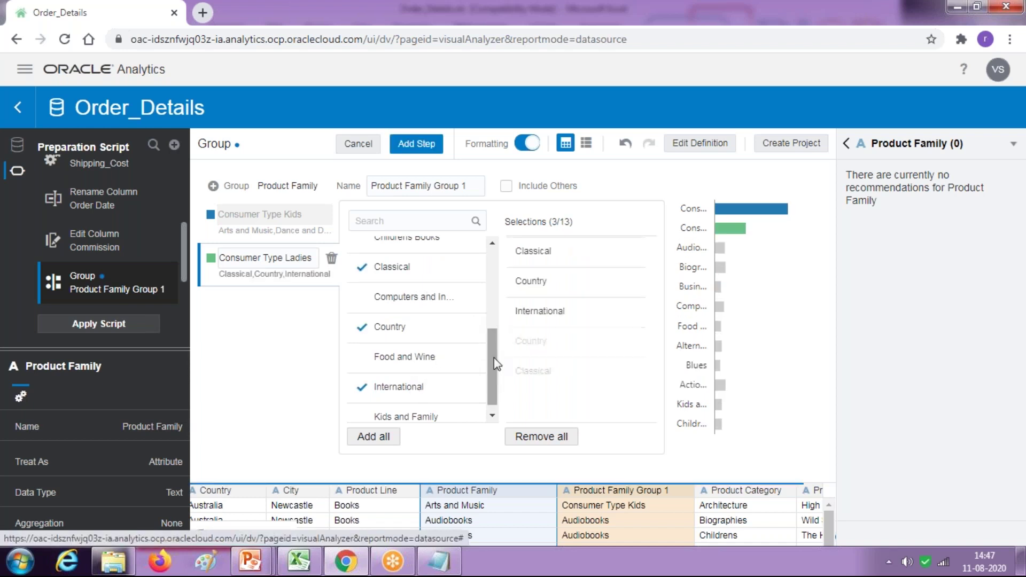
scroll(489, 340, up, 5)
click(416, 252)
click(409, 377)
click(454, 340)
click(450, 308)
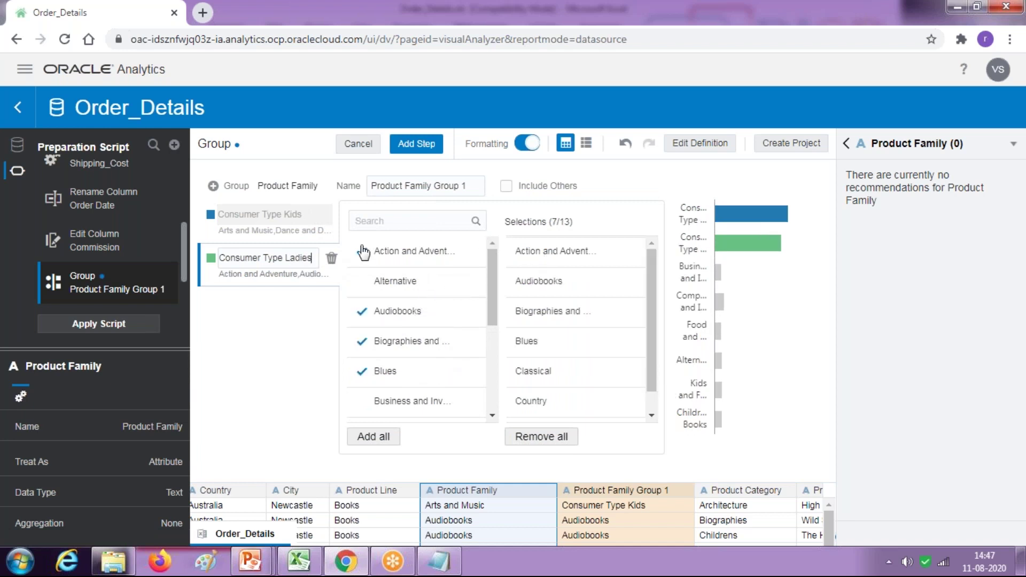
click(404, 143)
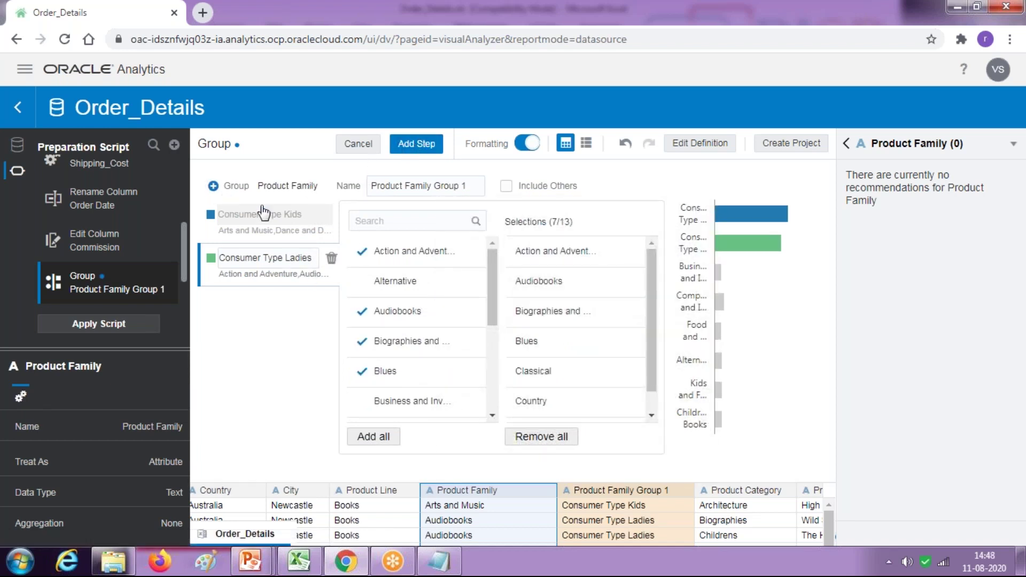
Add a third group named Others with all remaining product families, and add the grouping to the script.
click(213, 185)
key(ctrl+a)
text(C)
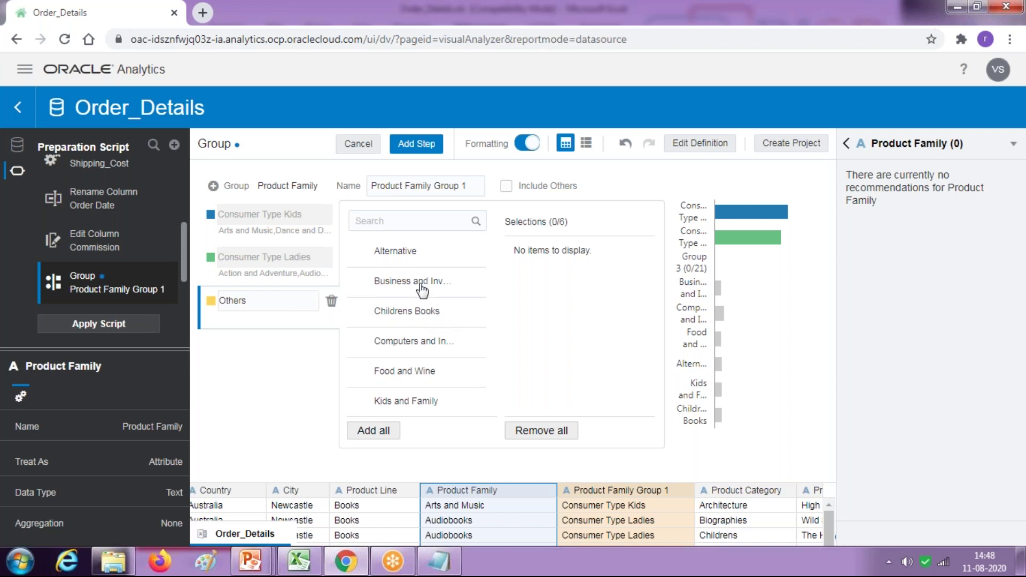
click(392, 431)
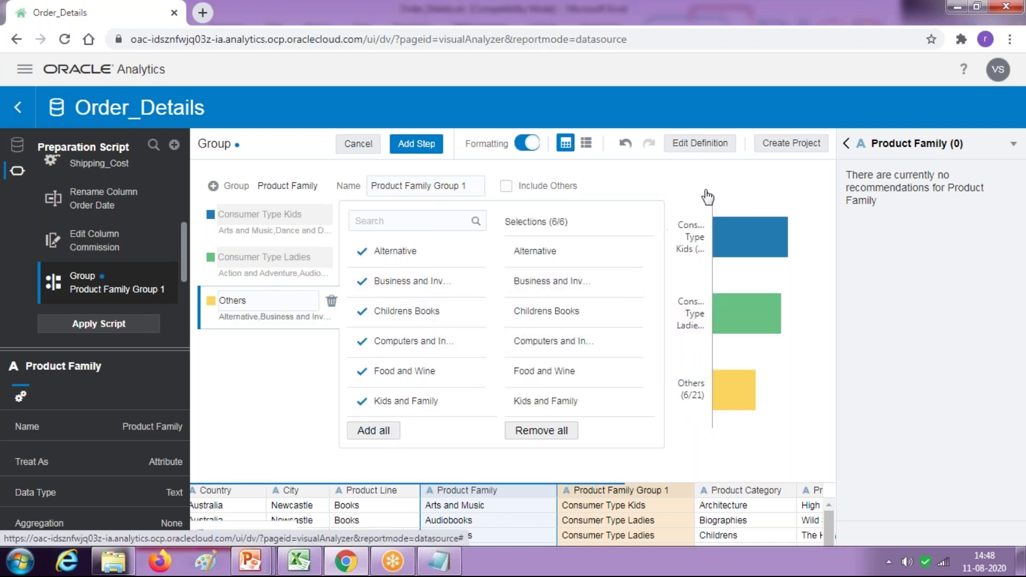
click(423, 156)
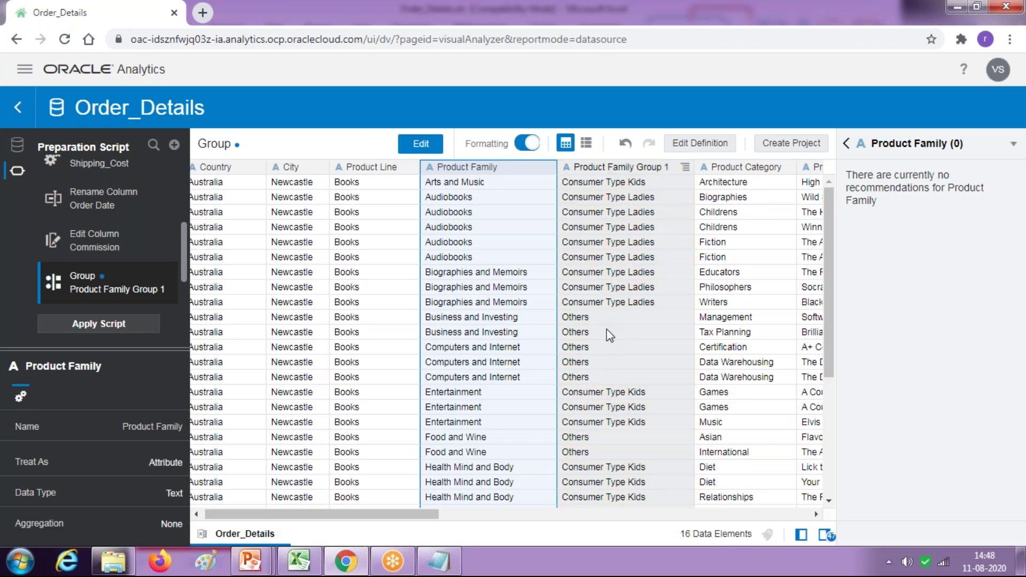
Rename the Product Family Group 1 column to Consumer Type and add the rename step to the script.
click(686, 167)
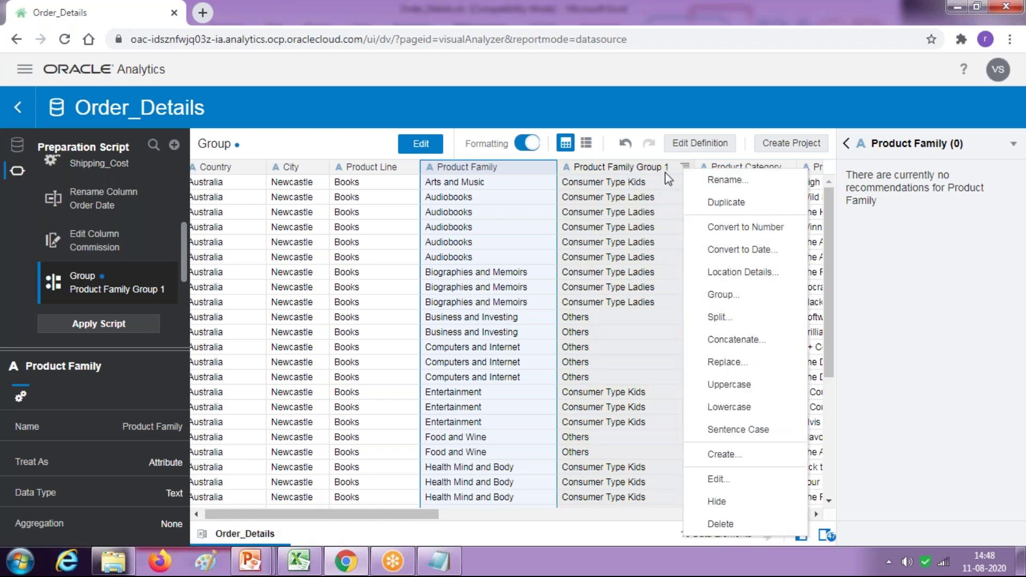
click(728, 180)
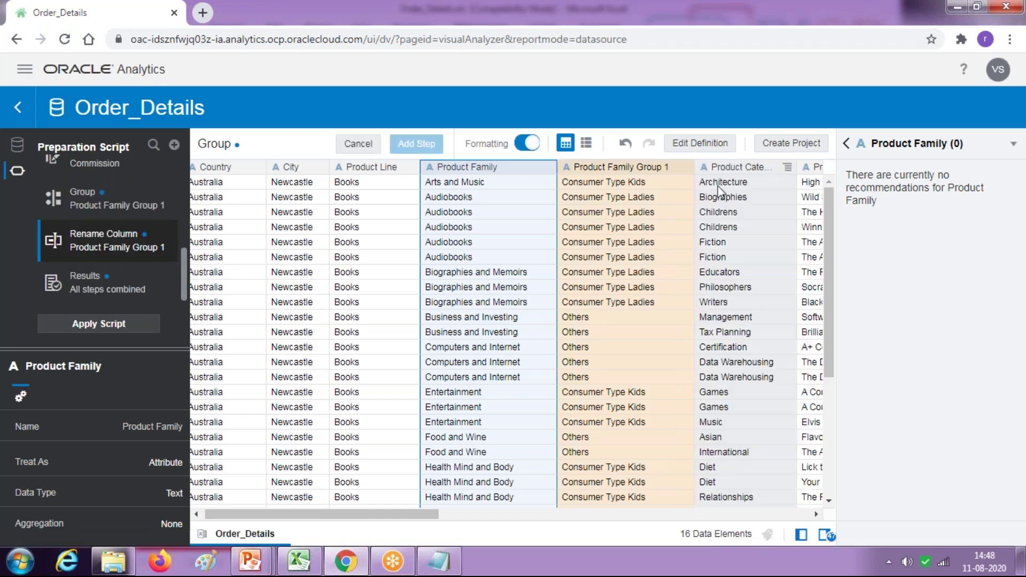
drag(420, 179, 288, 185)
text(Consumer_Type)
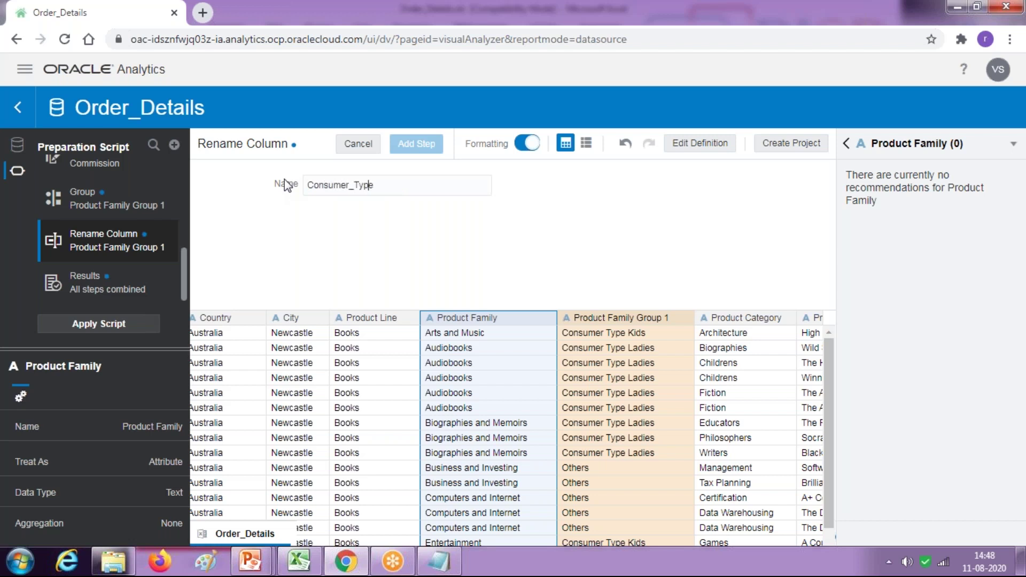
key(BackSpace)
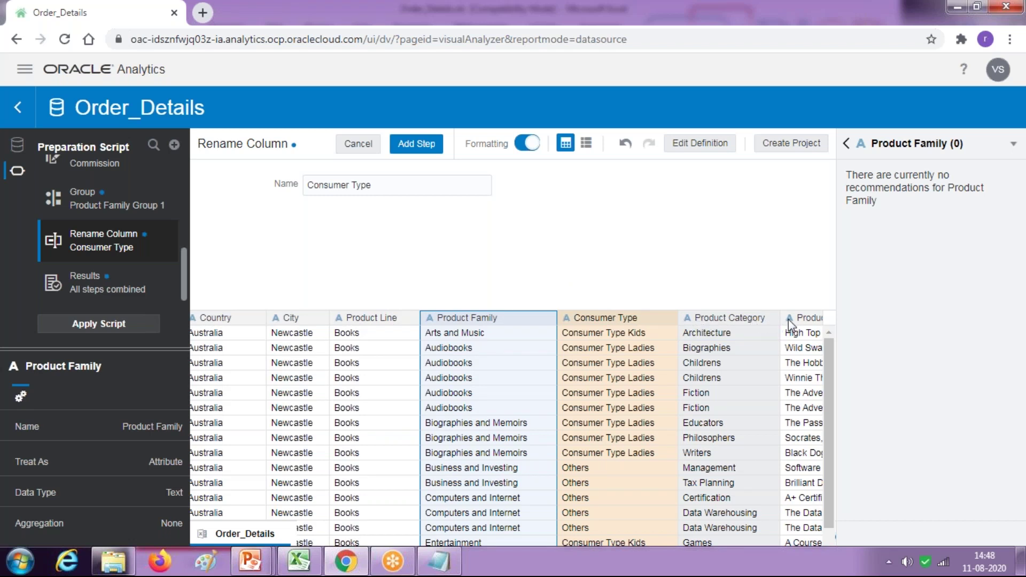
click(770, 319)
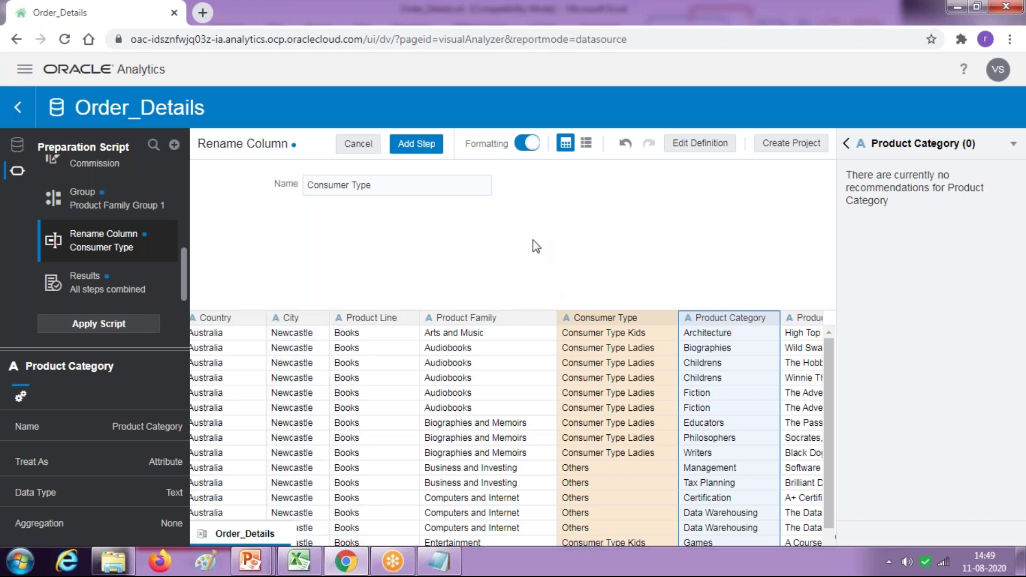
click(418, 147)
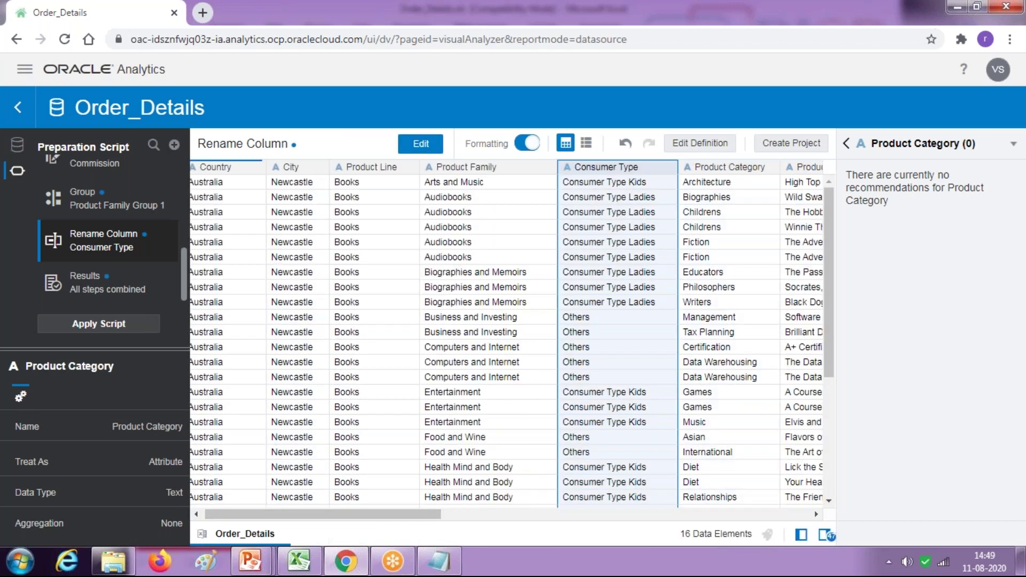
Enrich the Country column with population.
drag(304, 521, 297, 520)
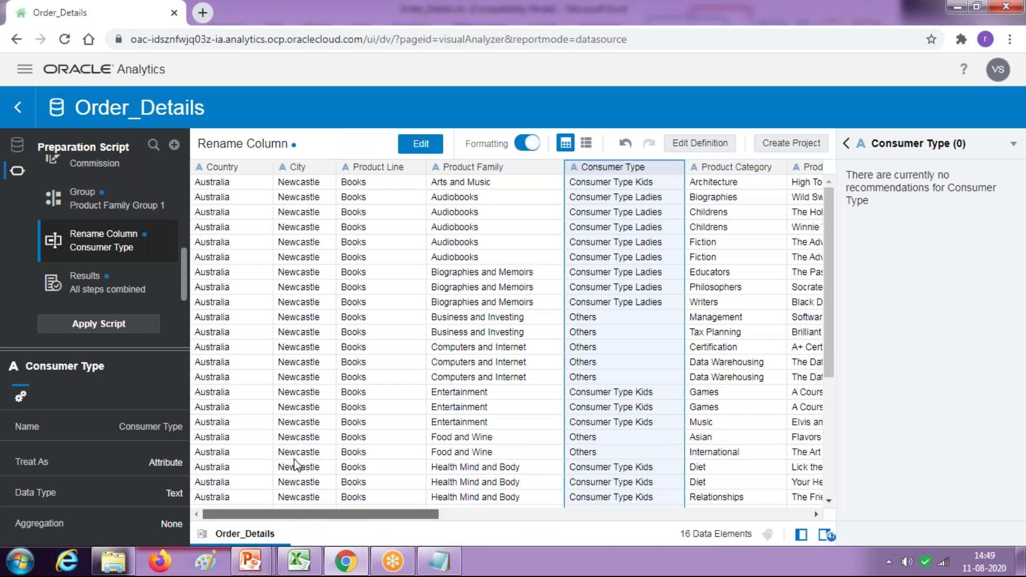
click(227, 169)
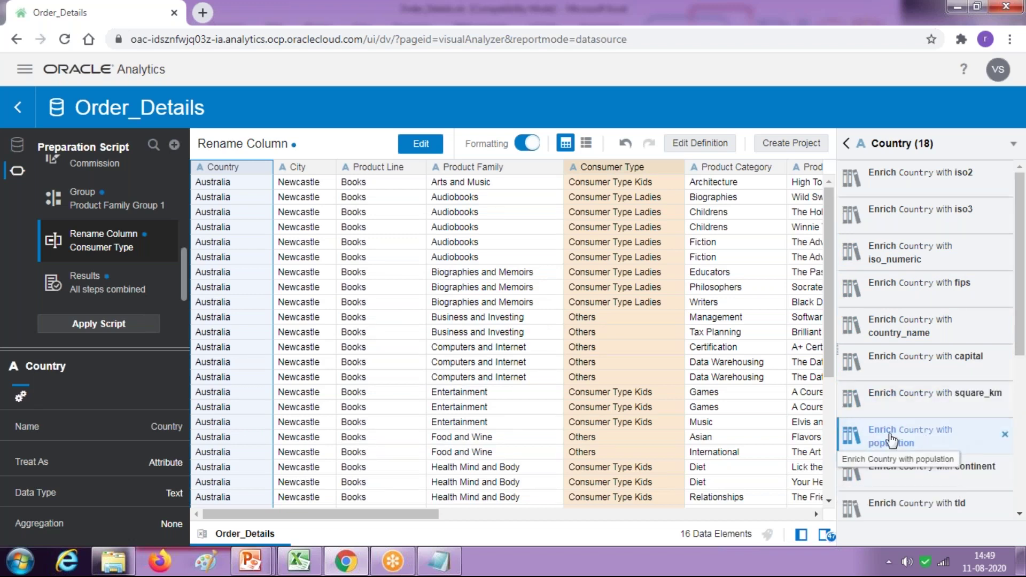
click(1014, 432)
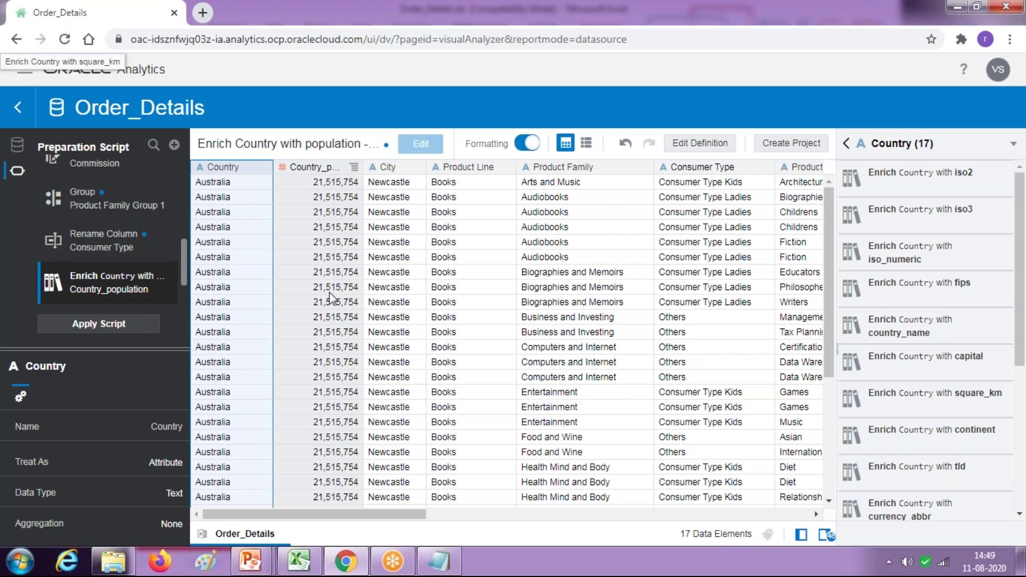
Check the recommendations offered for the Product Line and City columns.
click(413, 167)
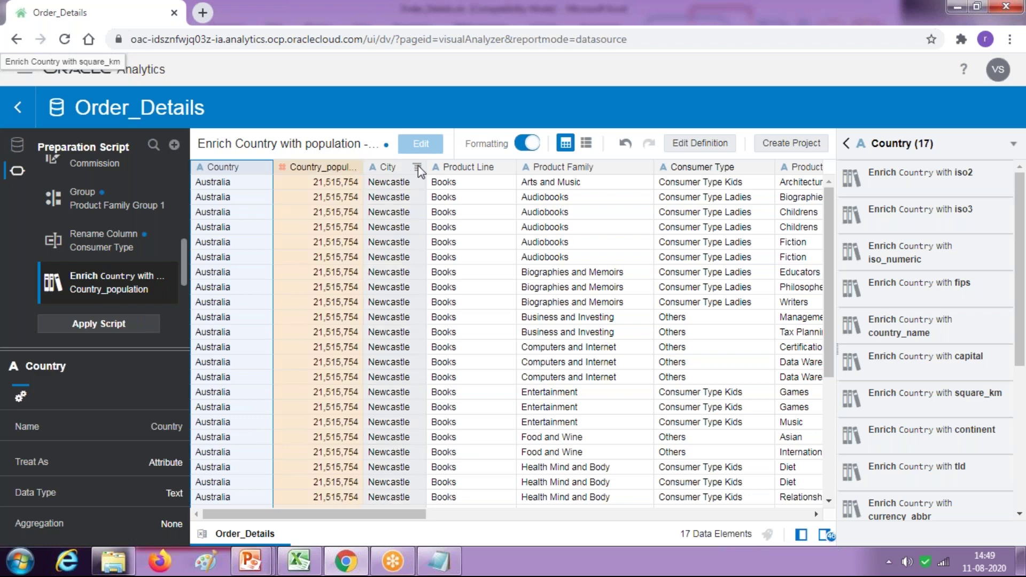
click(464, 170)
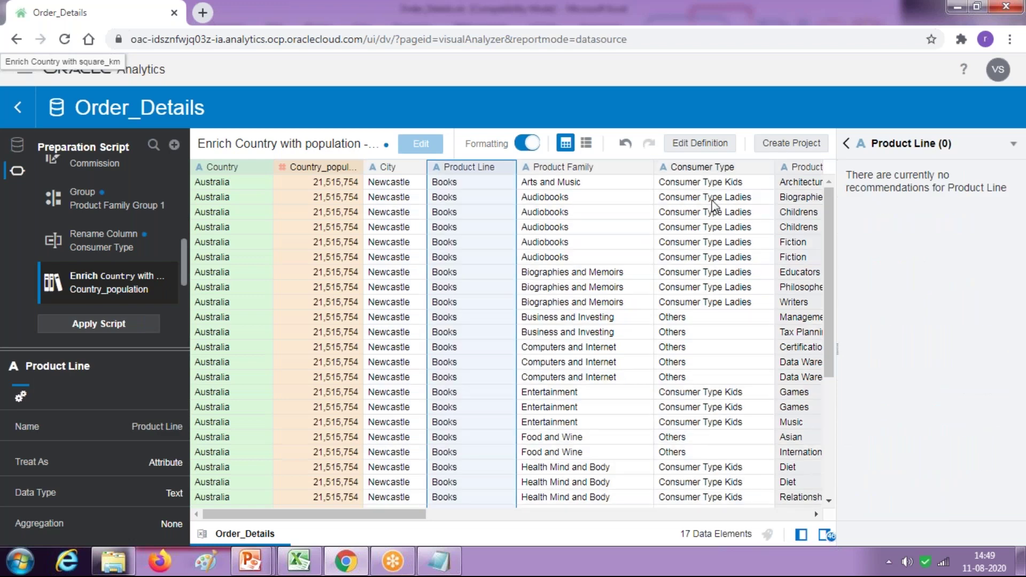
click(387, 167)
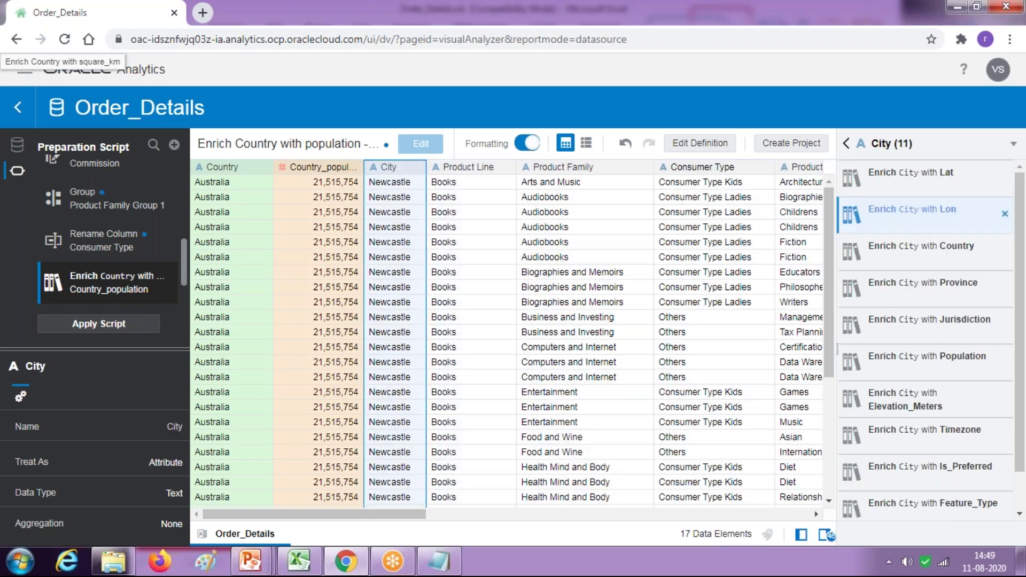
Apply the recommendation that extracts Part_1 from the Store Manager column.
drag(419, 516, 455, 516)
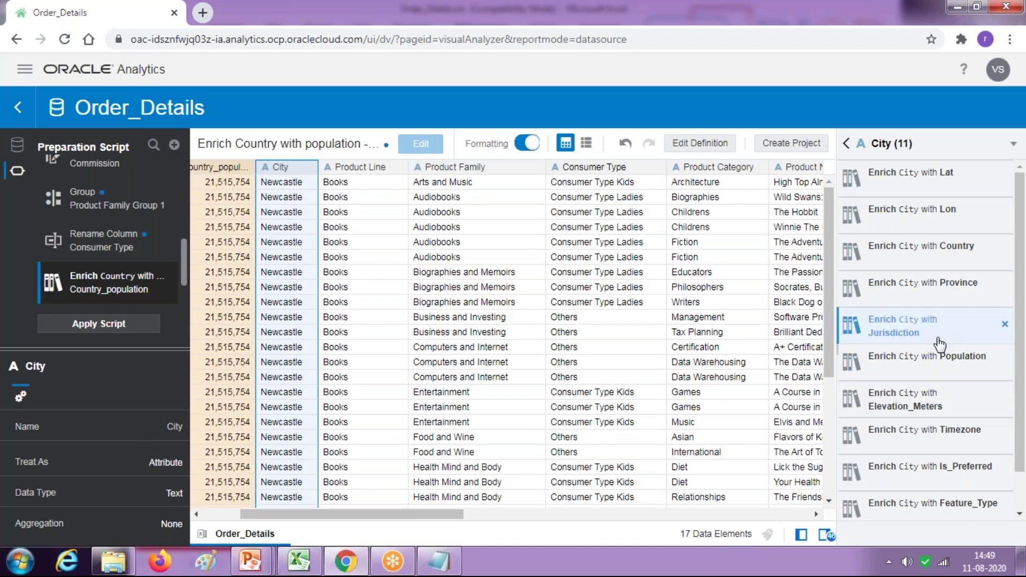
drag(439, 517, 628, 527)
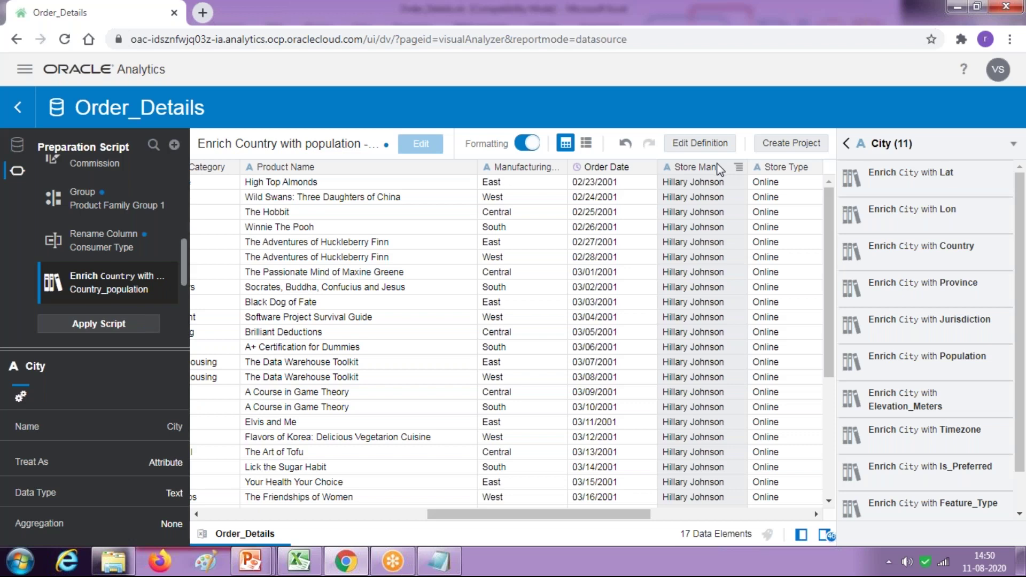
click(718, 169)
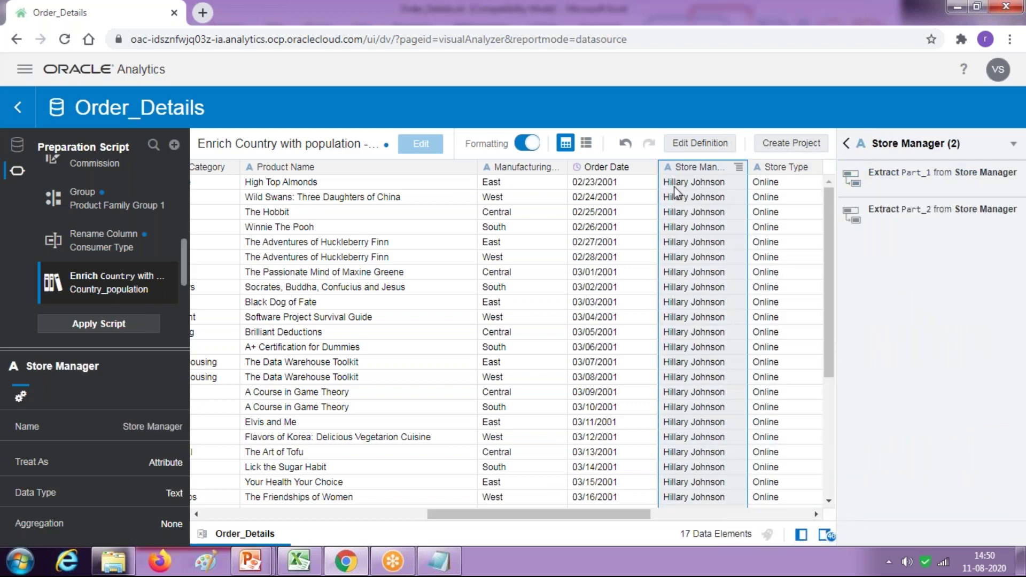
click(912, 186)
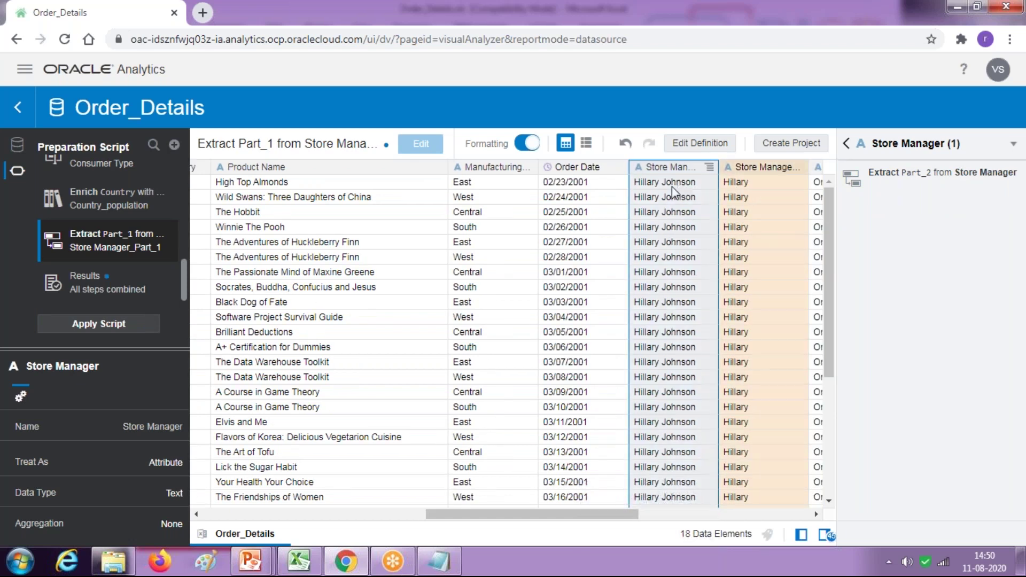
Rename the extracted Store Manager_Part_1 column to Store Manager Name and add the rename step.
click(800, 168)
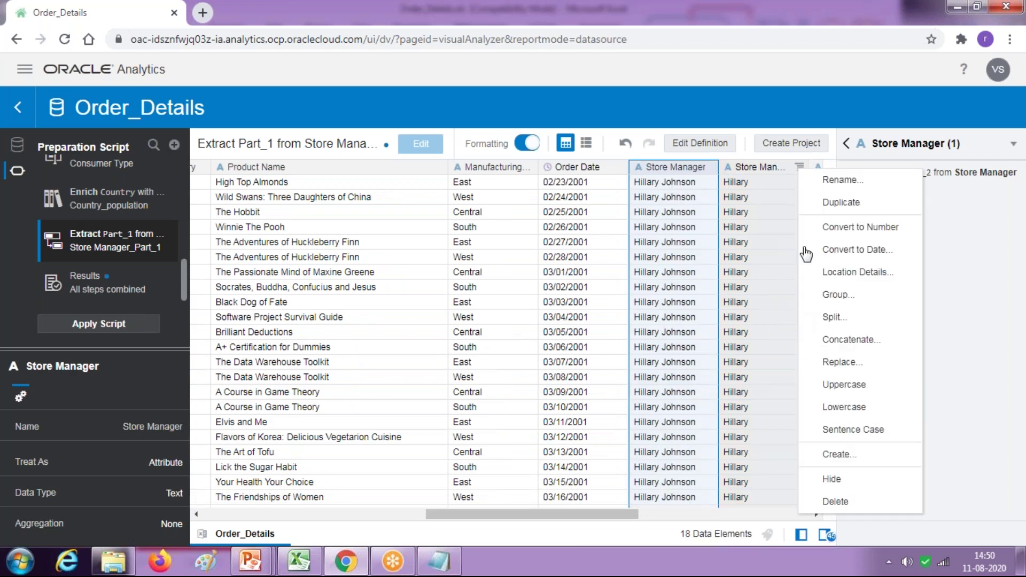
click(848, 181)
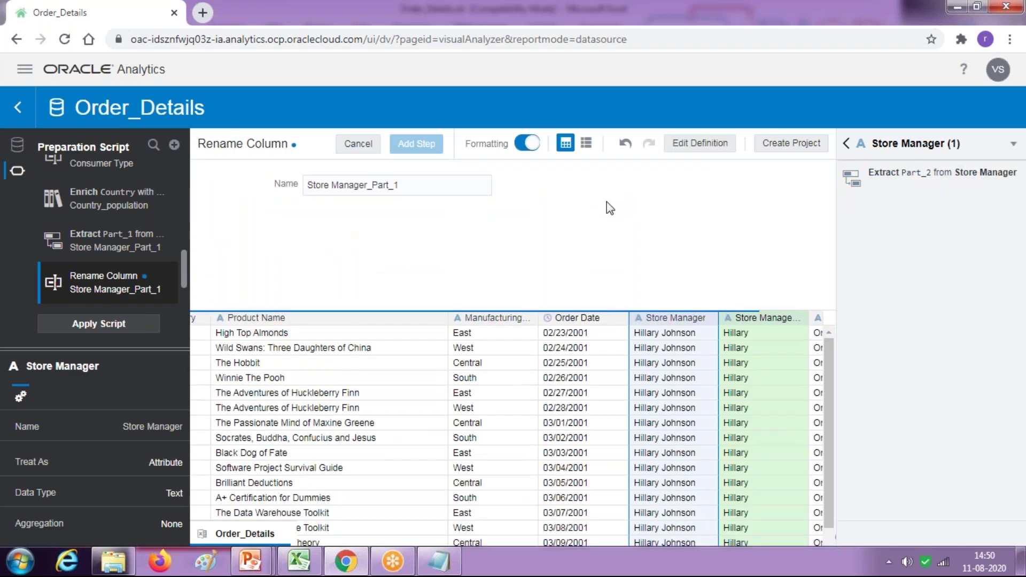
drag(315, 185, 438, 185)
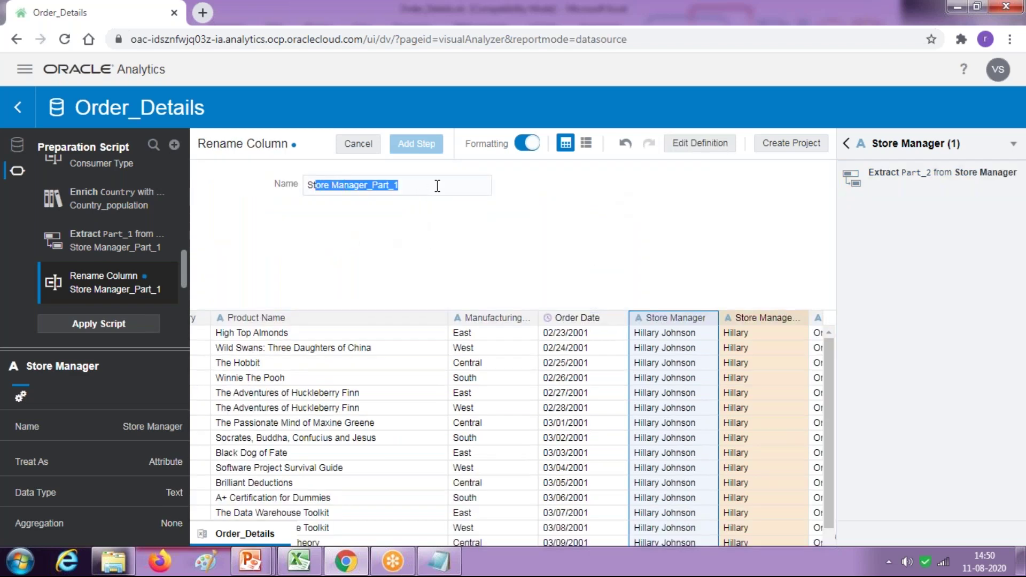
key(BackSpace)
key(BackSpace)
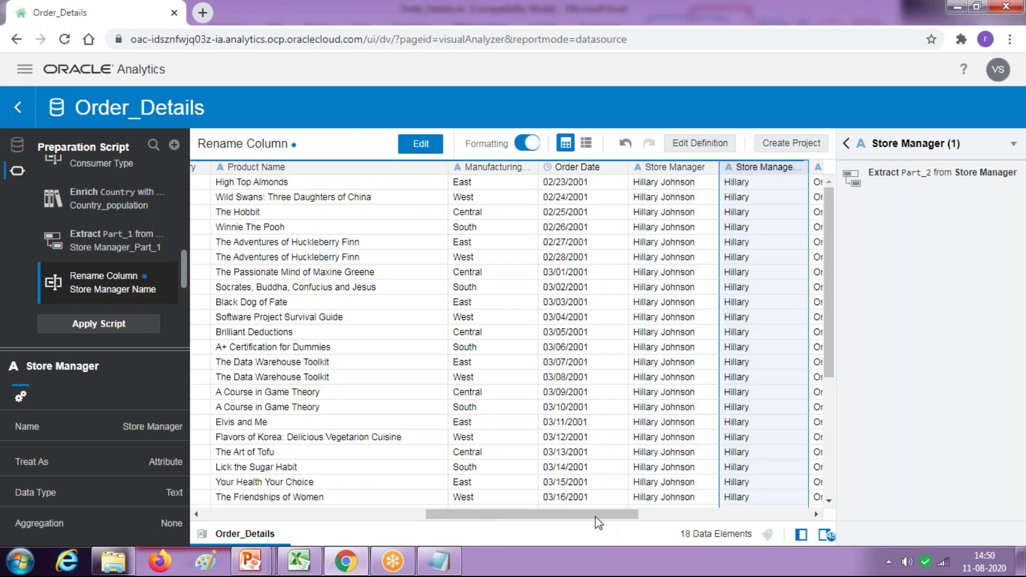
Look over the remaining columns and the transformation options available for the Store Manager Name column.
click(718, 516)
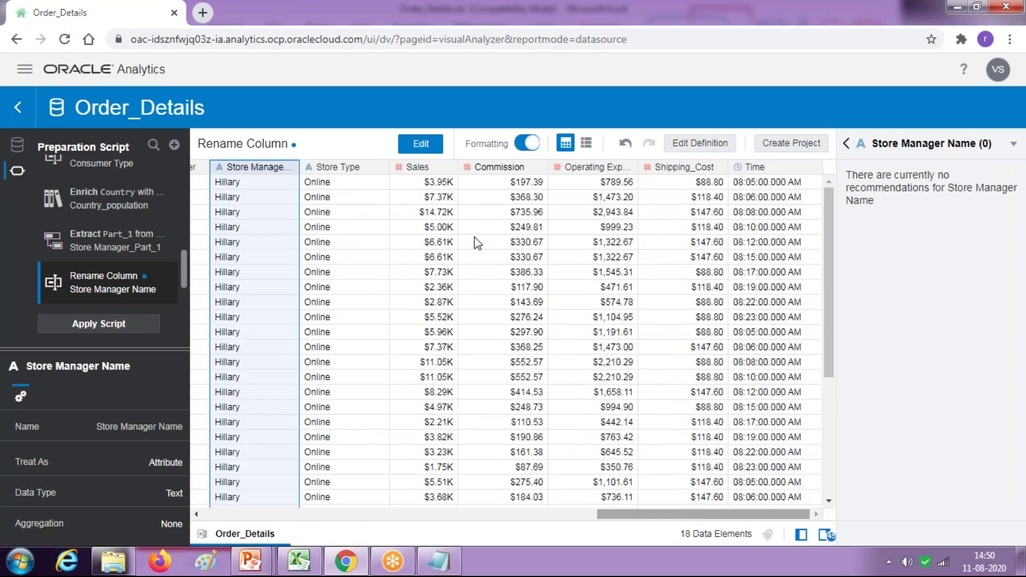
drag(646, 515, 573, 514)
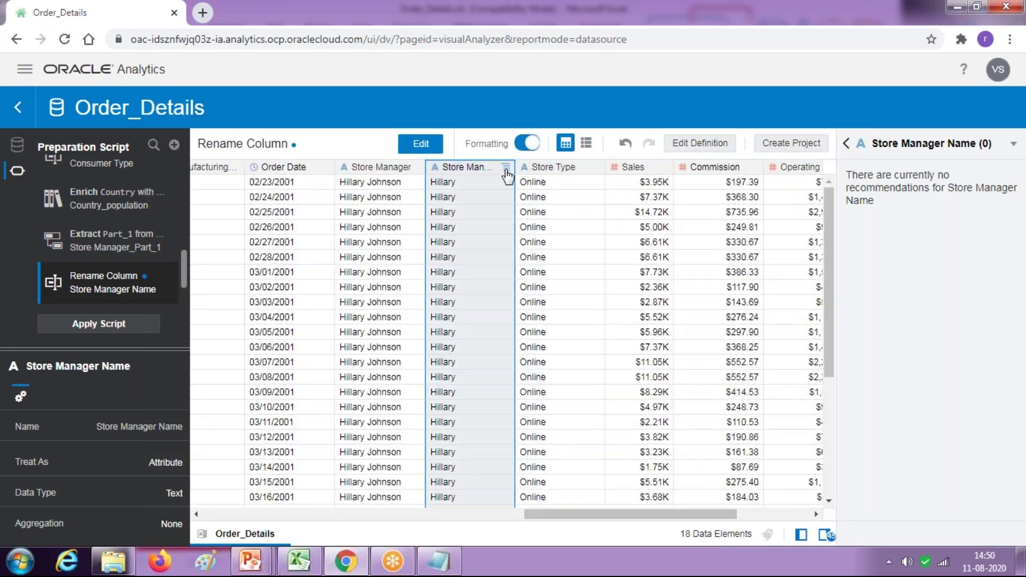
click(506, 167)
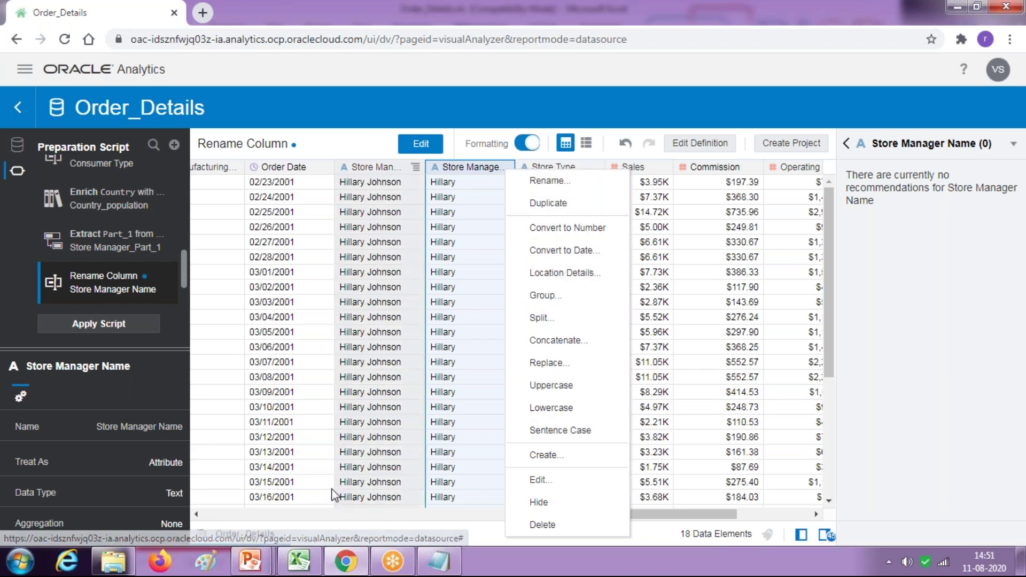
Return to the first columns and apply the preparation script to the Order_Details data set.
click(318, 515)
click(318, 514)
drag(319, 514, 373, 434)
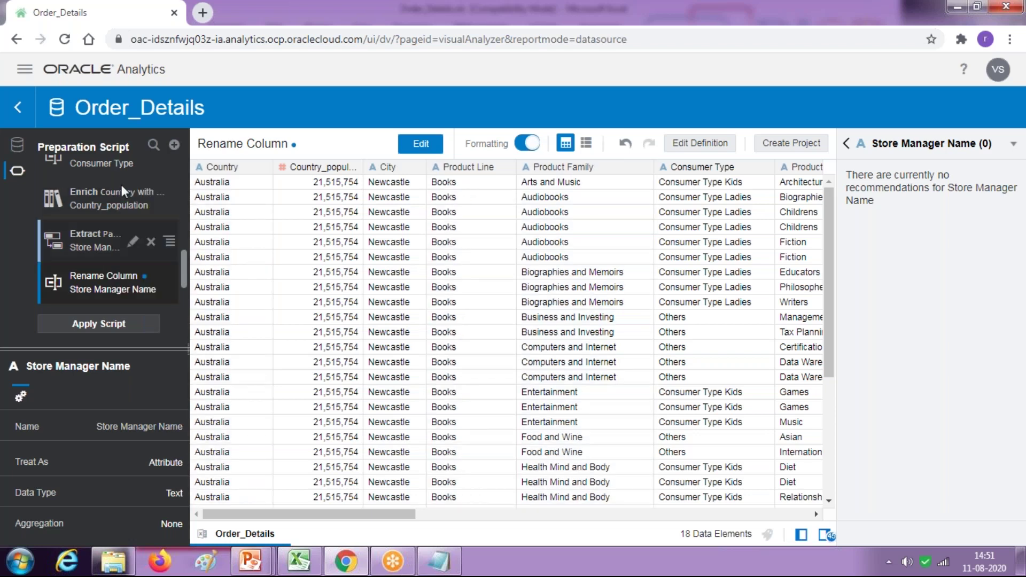
click(112, 330)
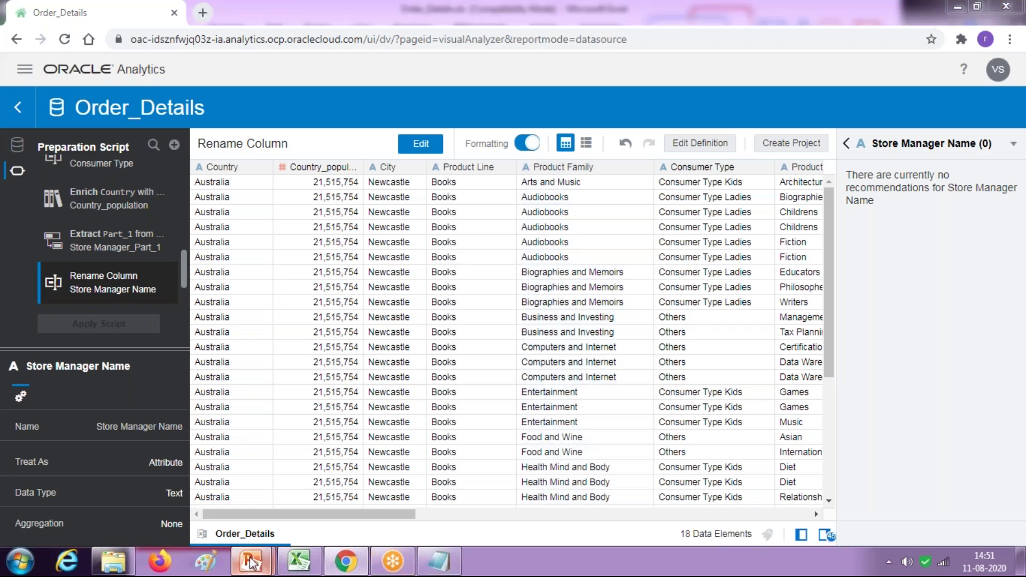
mouse_move(249, 561)
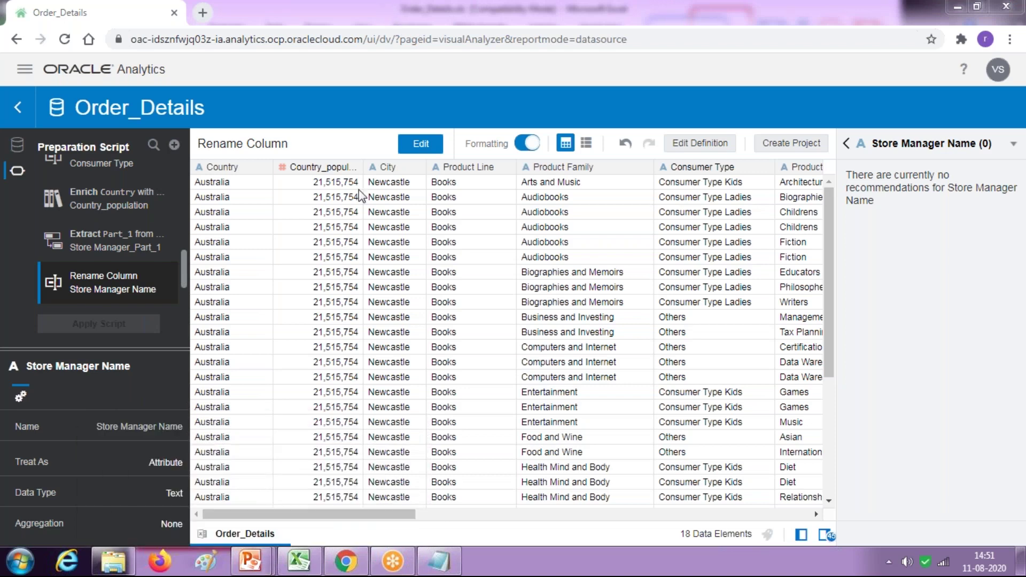